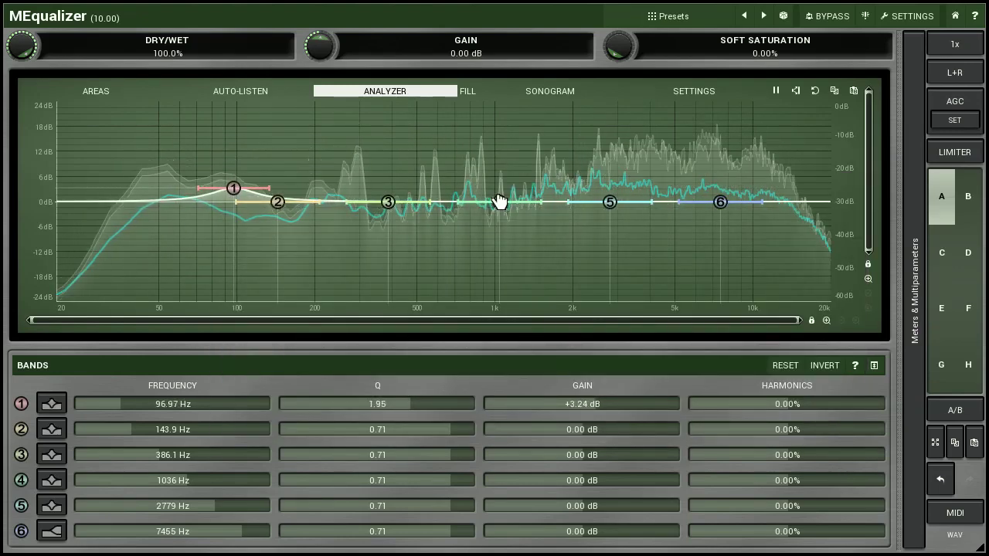
Narrow the band Q, settle band 4 near 721 Hz and reshape band 5
{"action": "left_click_drag", "start_coordinate": [499, 202], "coordinate": [458, 207]}
{"action": "scroll", "coordinate": [510, 185], "scroll_direction": "up", "scroll_amount": 4}
{"action": "mouse_move", "coordinate": [610, 202]}
{"action": "left_mouse_down"}
{"action": "mouse_move", "coordinate": [607, 162]}
{"action": "mouse_move", "coordinate": [658, 221]}
{"action": "mouse_move", "coordinate": [608, 221]}
{"action": "left_mouse_up"}
{"action": "scroll", "coordinate": [606, 194], "scroll_direction": "up", "scroll_amount": 8}
Enable AUTO-LISTEN, sweep down to about 525 Hz, and raise band 3 to 407 Hz, +1.95 dB
{"action": "left_click", "coordinate": [240, 91]}
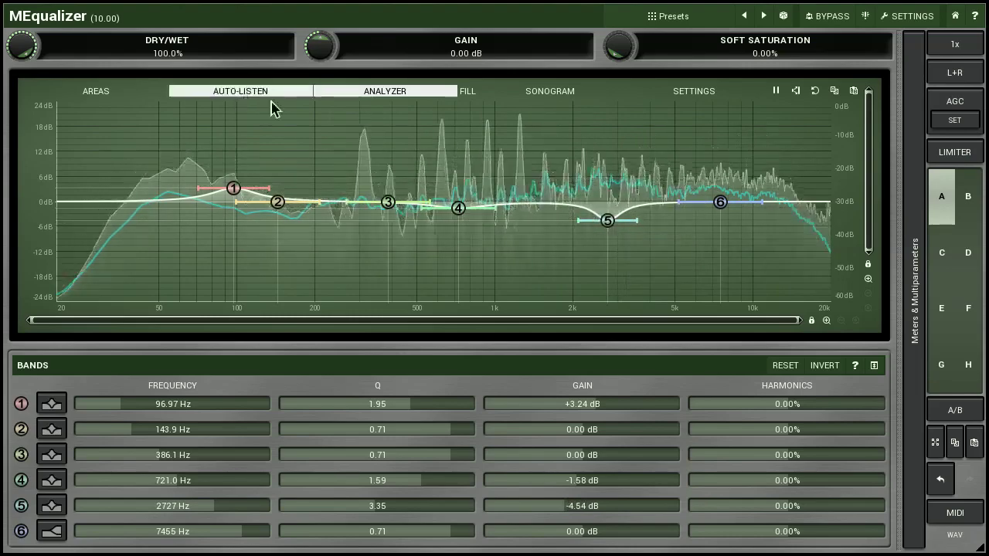
{"action": "left_click_drag", "start_coordinate": [572, 146], "coordinate": [407, 166]}
{"action": "left_click_drag", "start_coordinate": [388, 202], "coordinate": [396, 194]}
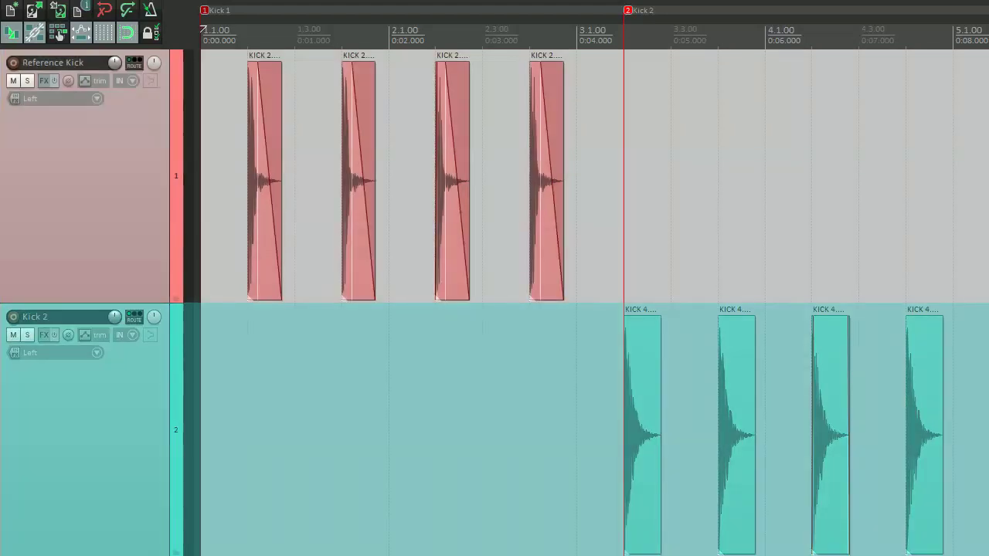
Start playback of the Reference Kick and Kick 2 tracks
{"action": "key", "text": "space"}
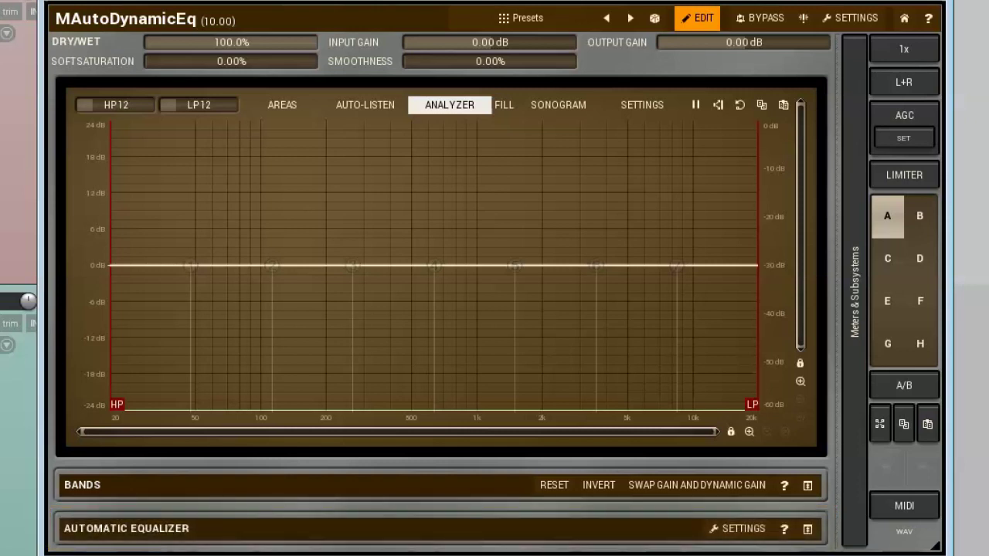
Expand the automatic equalizer and record the playing kick as the source spectrum
{"action": "left_click", "coordinate": [808, 532]}
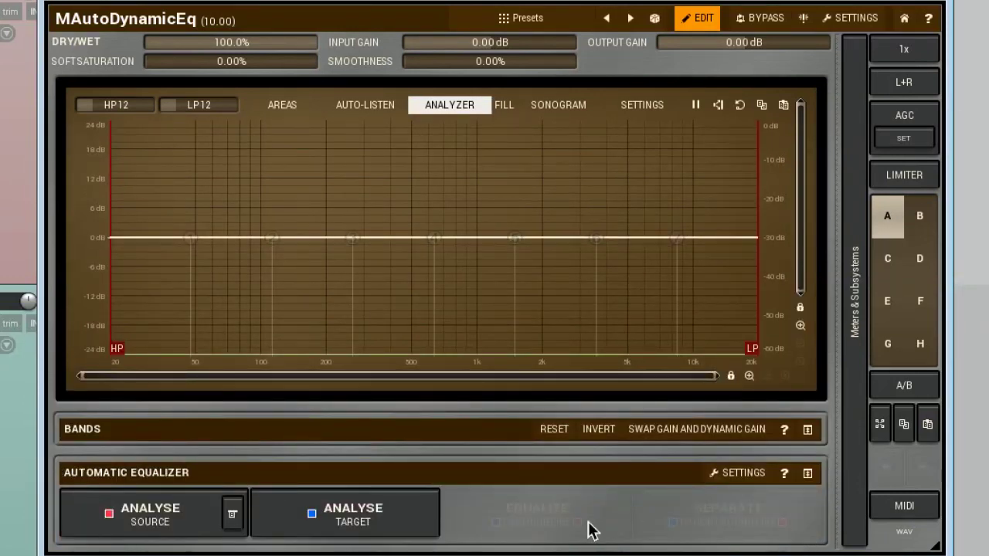
{"action": "left_click", "coordinate": [154, 523]}
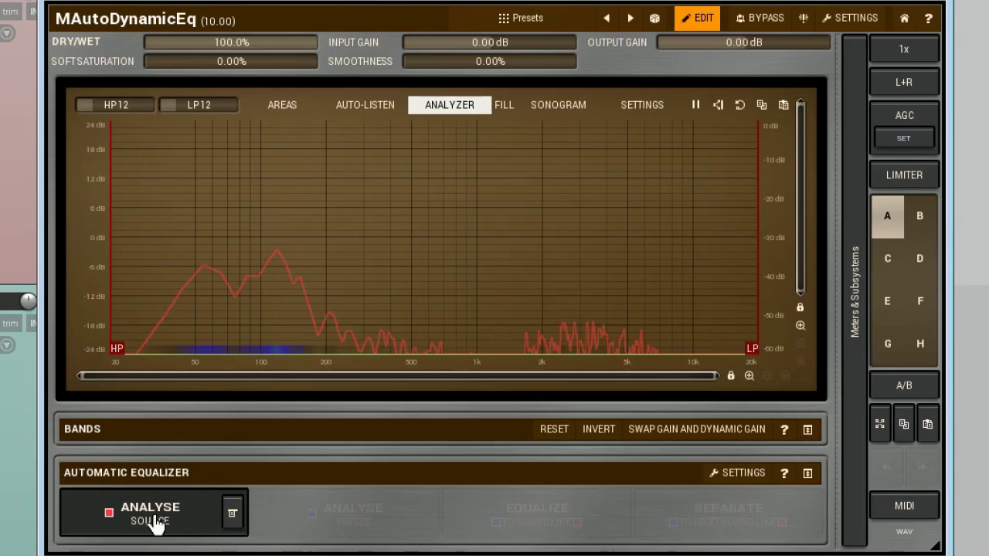
{"action": "left_click", "coordinate": [156, 524]}
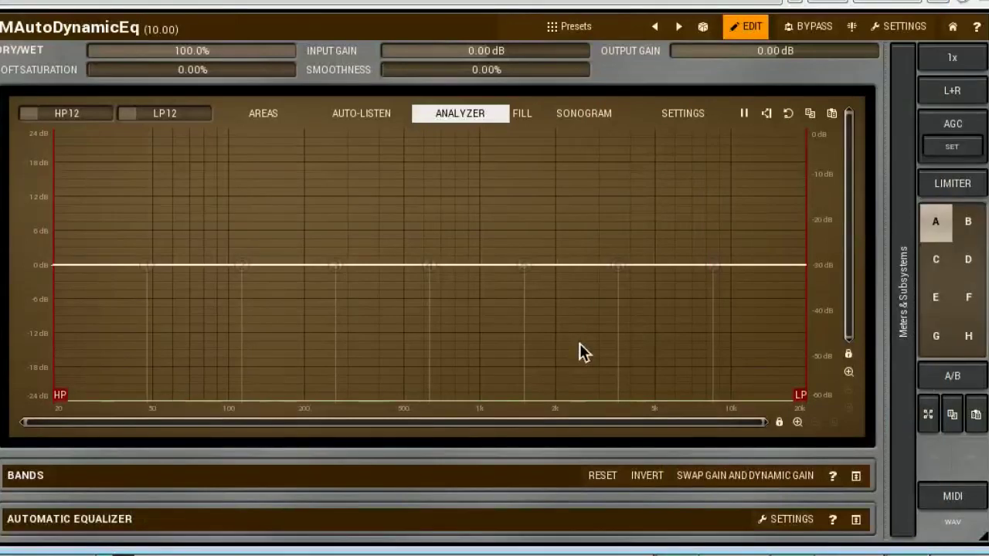
Expand the automatic equalizer and paste in the copied kick source analysis
{"action": "left_click", "coordinate": [855, 520]}
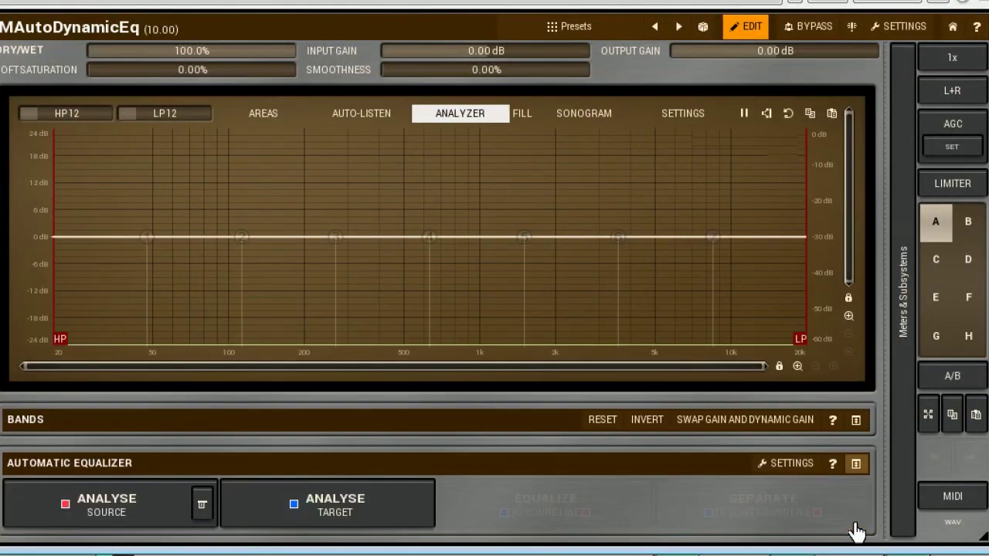
{"action": "left_click", "coordinate": [973, 422]}
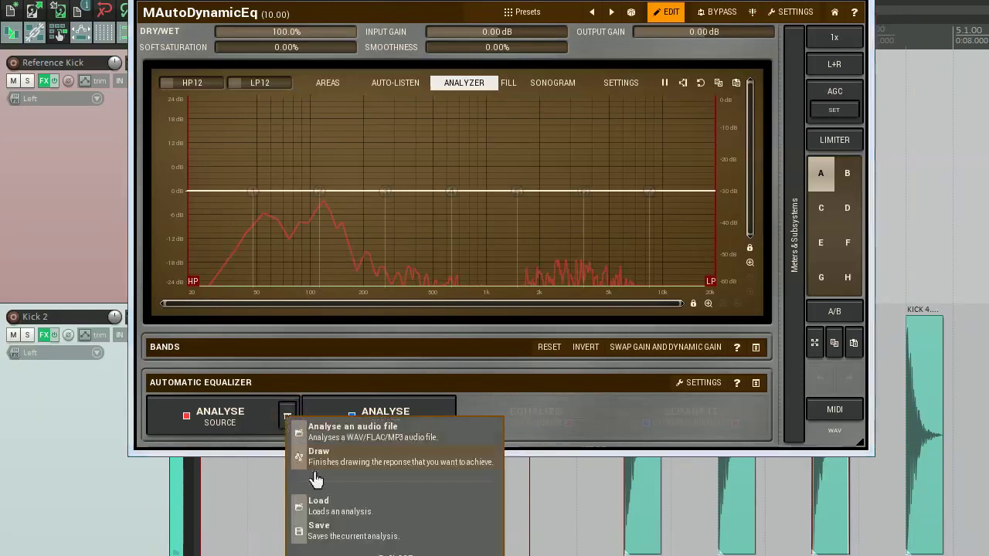
Save the source analysis as Kick1 in the MySpectrums folder
{"action": "left_click", "coordinate": [328, 533]}
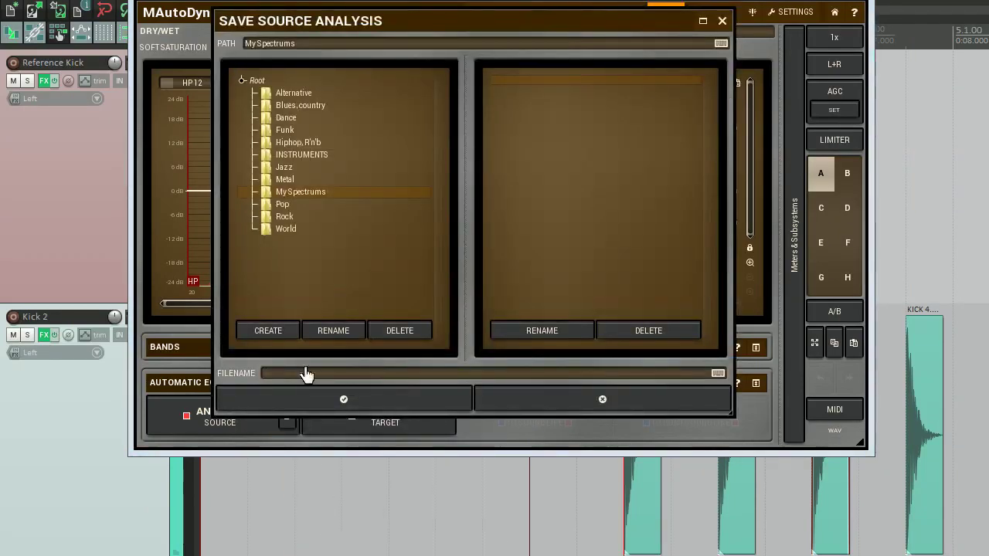
{"action": "left_click", "coordinate": [283, 204]}
{"action": "left_click", "coordinate": [281, 180]}
{"action": "left_click", "coordinate": [286, 194]}
{"action": "left_click", "coordinate": [315, 373]}
{"action": "type", "text": "Kick1"}
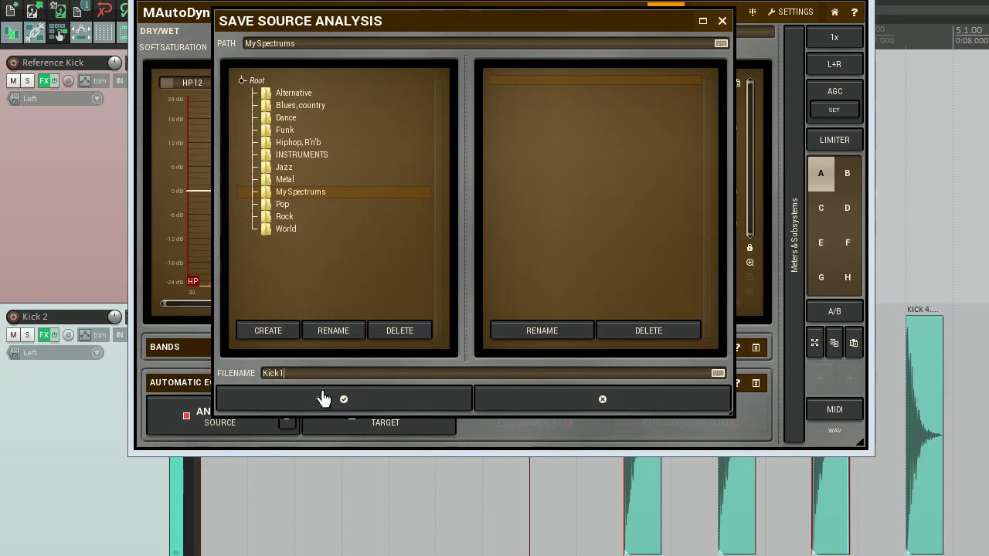
{"action": "left_click", "coordinate": [329, 401]}
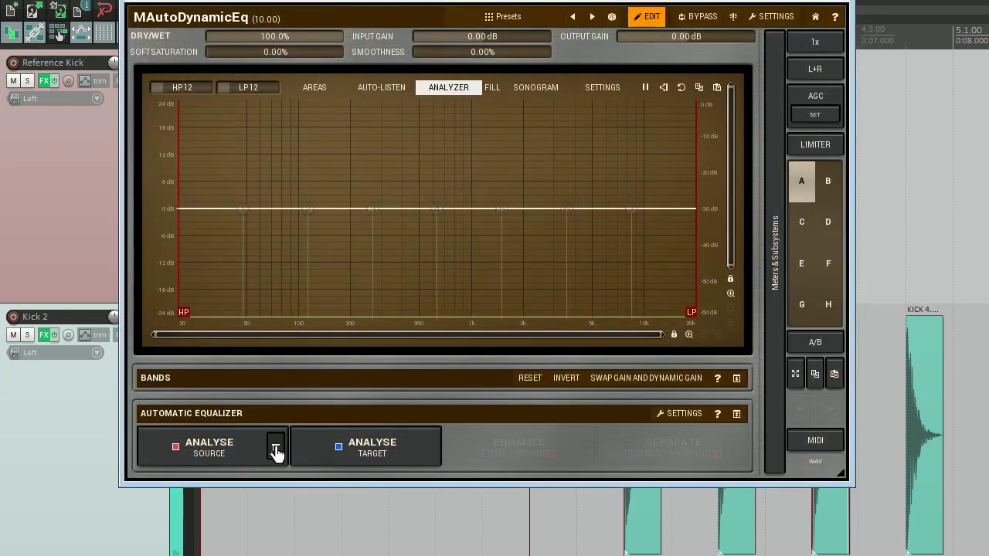
Load the saved Kick1 analysis back in as the source
{"action": "left_click", "coordinate": [276, 450]}
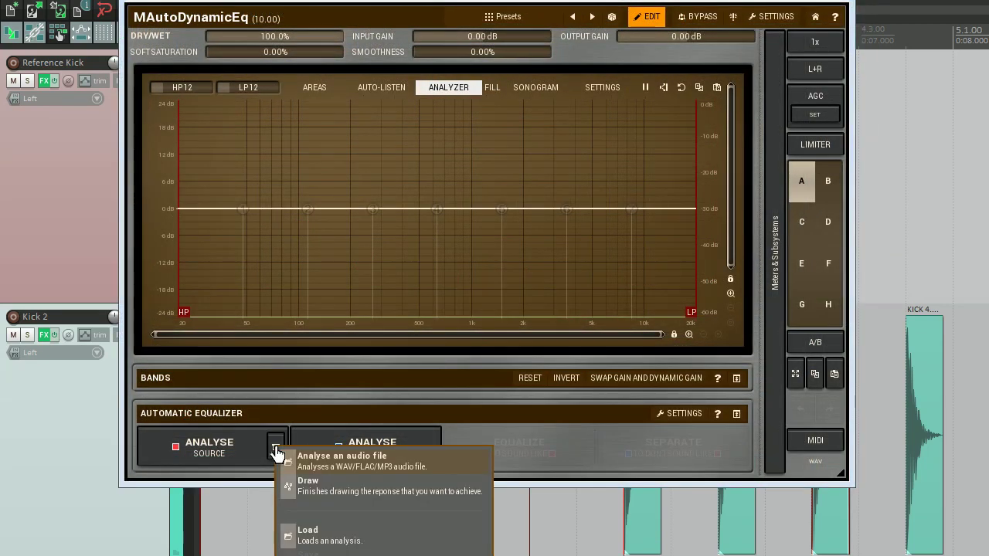
{"action": "left_click", "coordinate": [318, 533]}
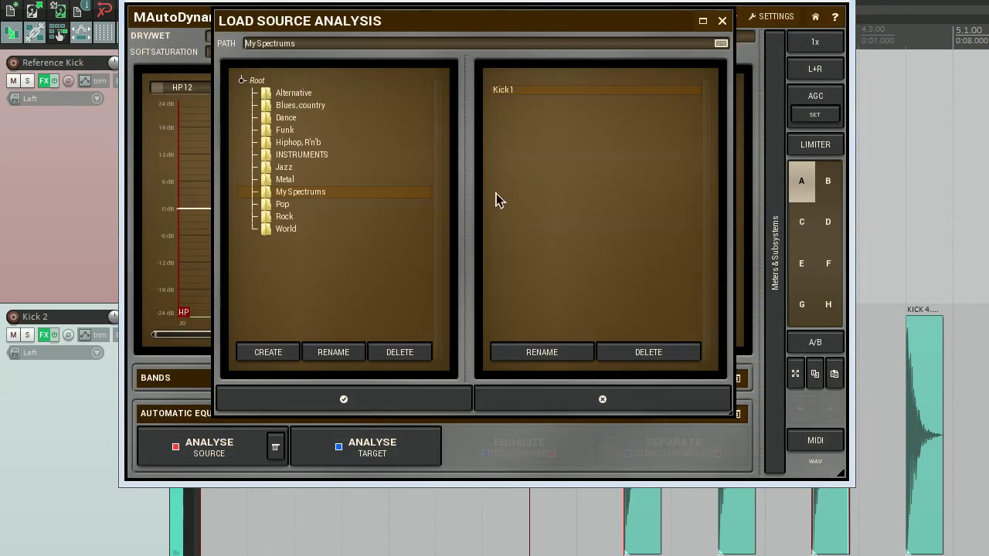
{"action": "double_click", "coordinate": [508, 94]}
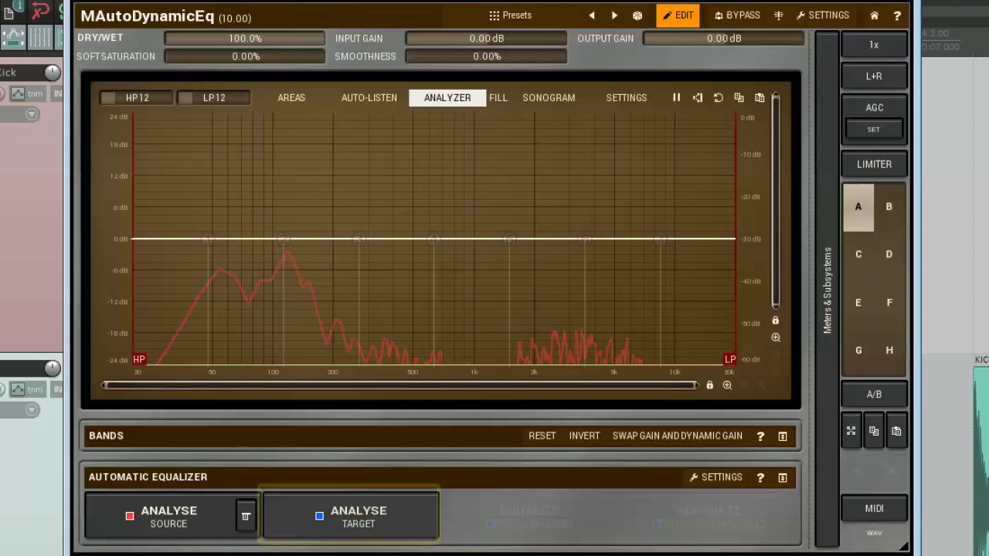
Analyse the playing kick as the target spectrum, then stop the analysis
{"action": "left_click", "coordinate": [386, 526]}
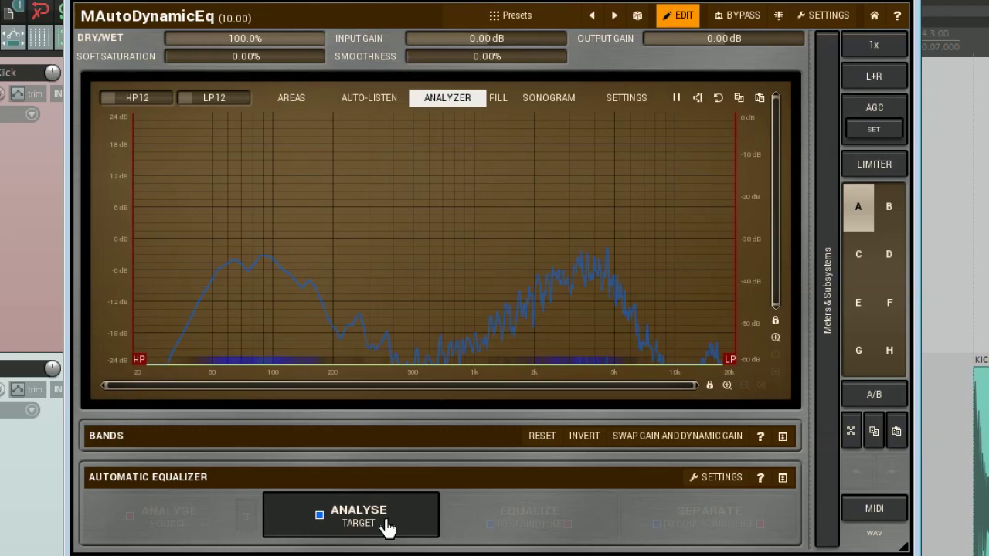
{"action": "left_click", "coordinate": [388, 529]}
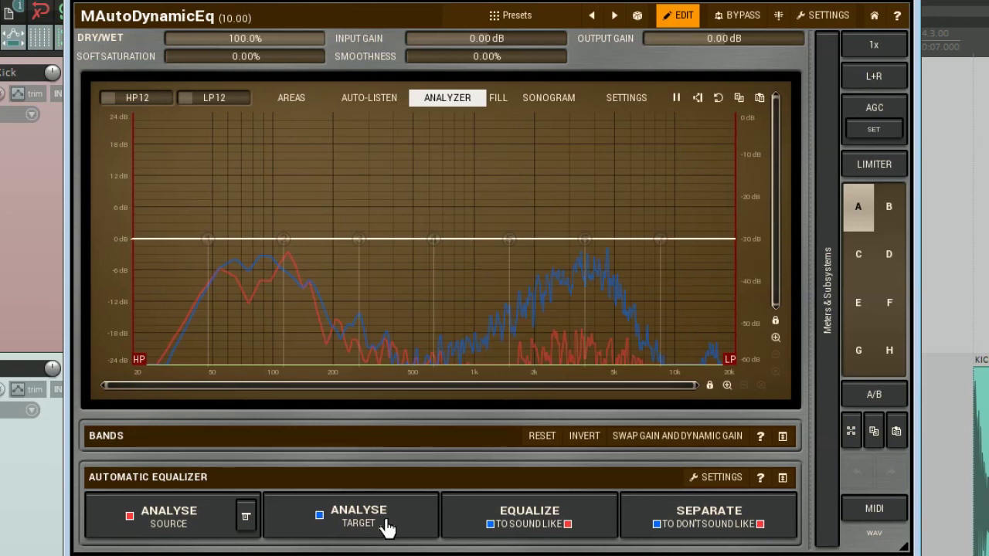
Equalize the target to sound like the source and audition the matched EQ during playback
{"action": "left_click", "coordinate": [530, 523]}
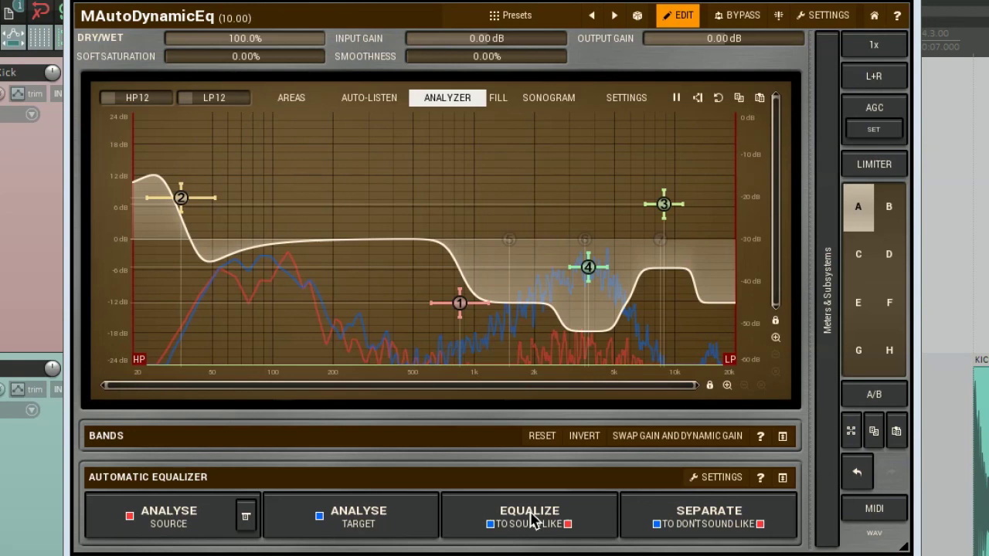
{"action": "key", "text": "space"}
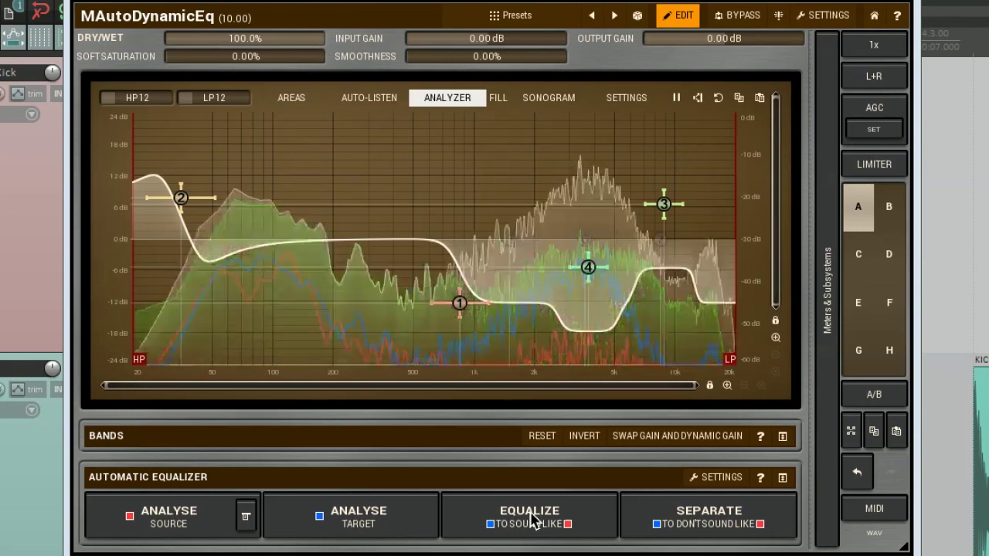
{"action": "key", "text": "space"}
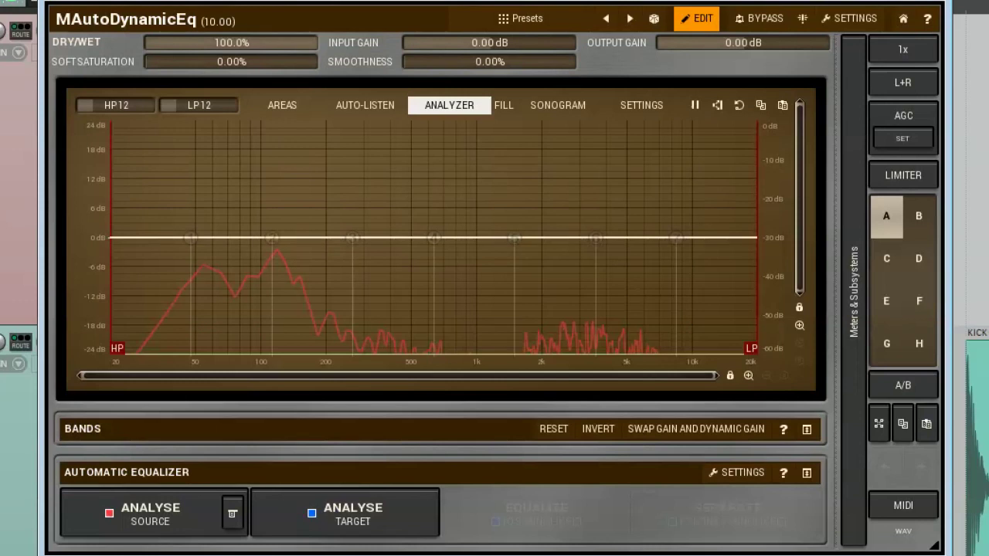
Bring up the Automatic Equalizer settings dialog
{"action": "left_click", "coordinate": [739, 474]}
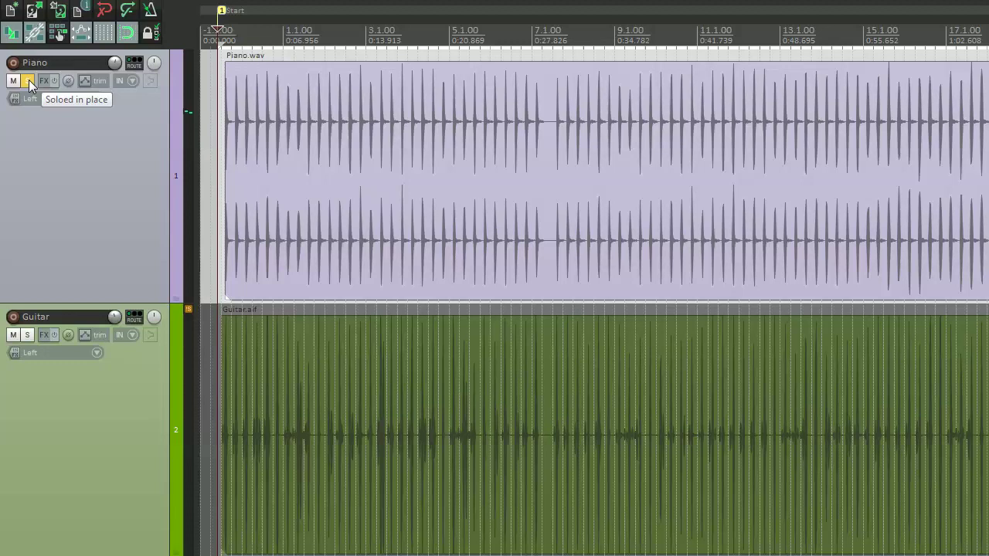
Play the Piano track, then move the solo from Piano to Guitar and play again
{"action": "key", "text": "space"}
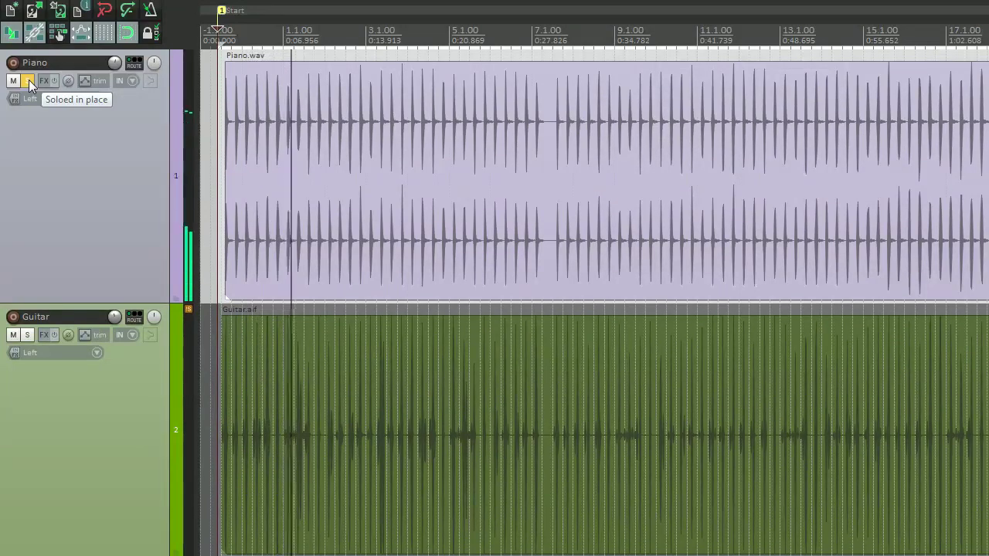
{"action": "key", "text": "space"}
{"action": "left_click", "coordinate": [28, 81]}
{"action": "left_click", "coordinate": [27, 334]}
{"action": "key", "text": "space"}
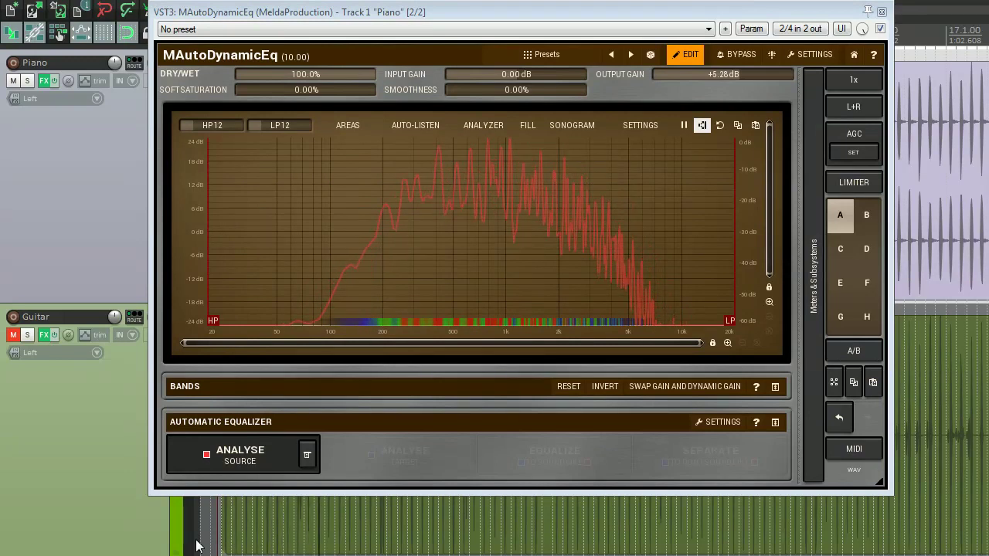
Paste the Piano source analysis into the Guitar instance, analyse the guitar as target, then view auto-EQ settings
{"action": "left_click", "coordinate": [251, 460]}
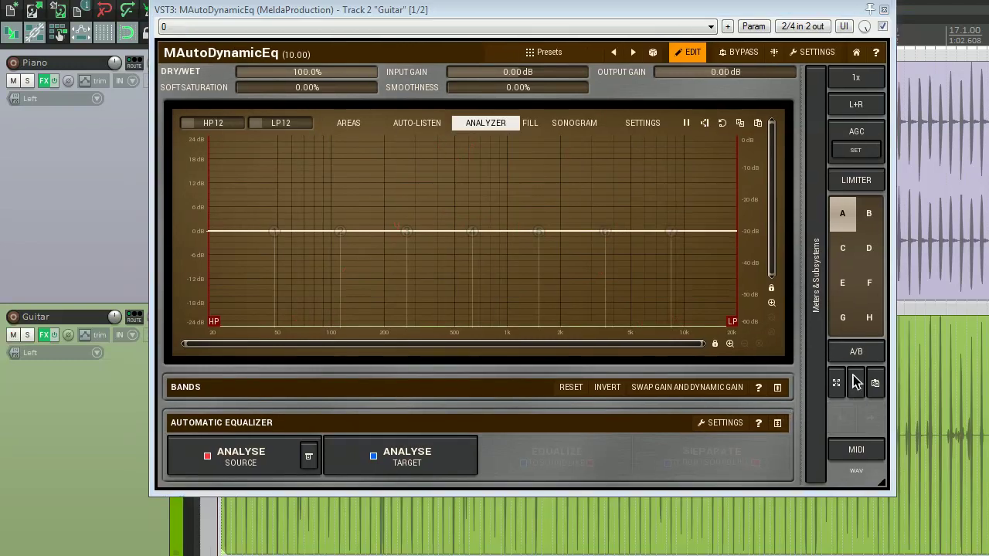
{"action": "left_click", "coordinate": [876, 383]}
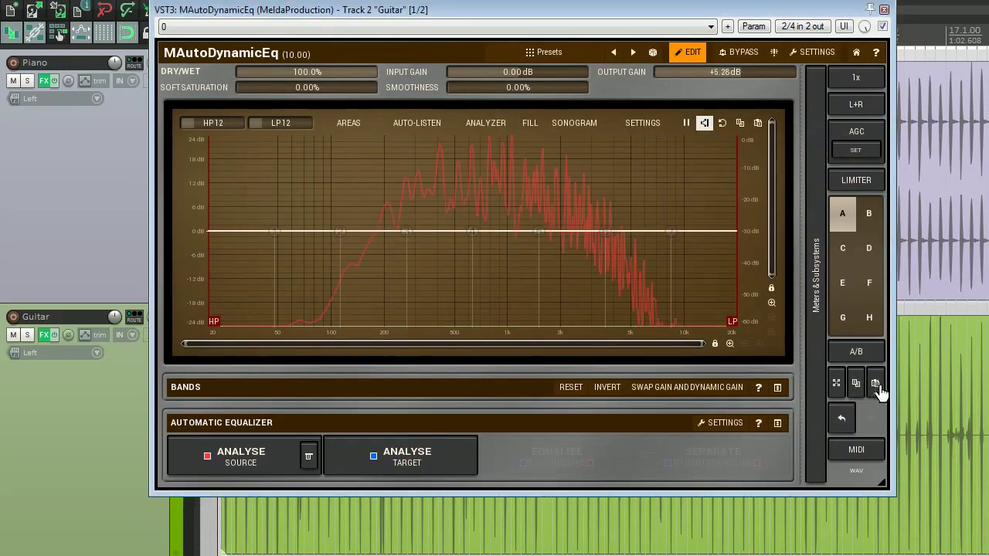
{"action": "left_click", "coordinate": [369, 462]}
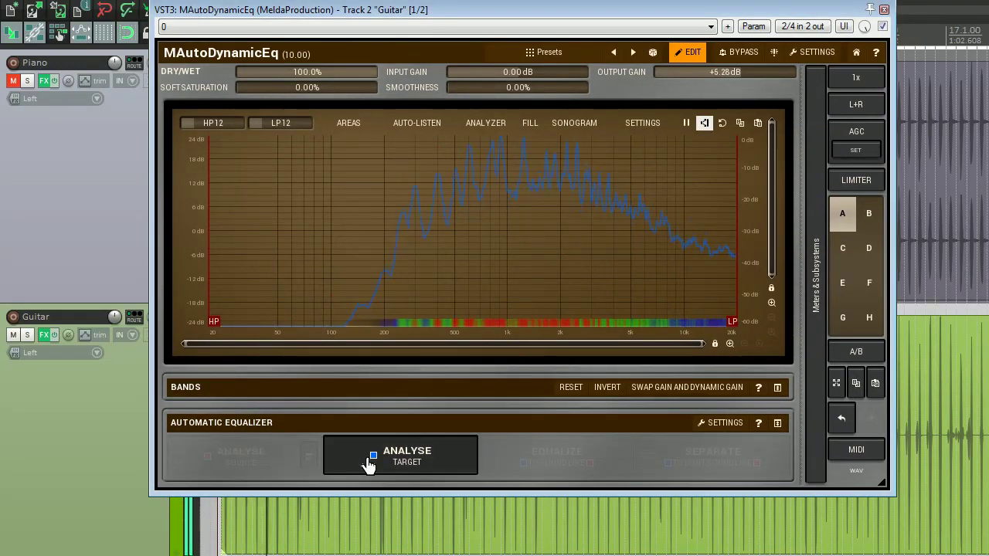
{"action": "left_click", "coordinate": [369, 462]}
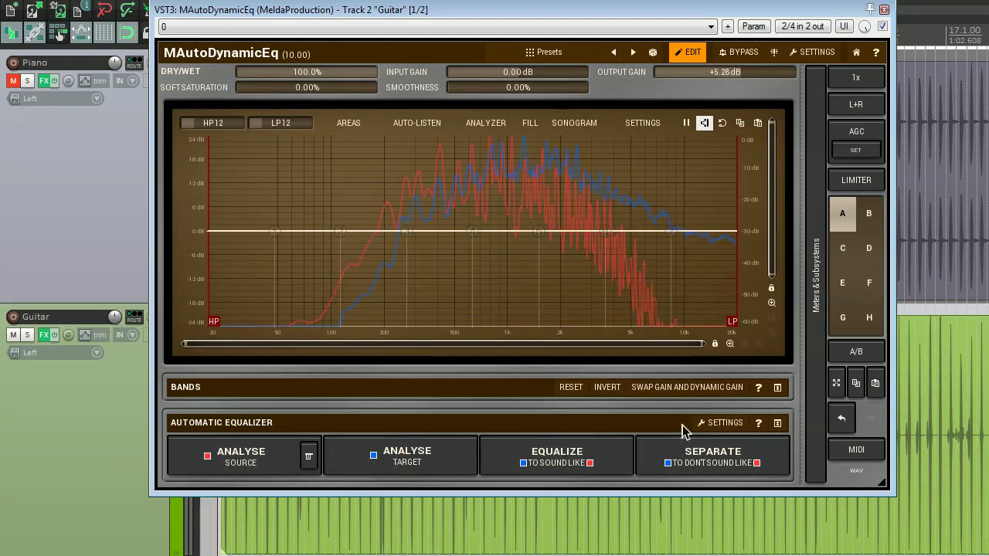
{"action": "left_click", "coordinate": [724, 422]}
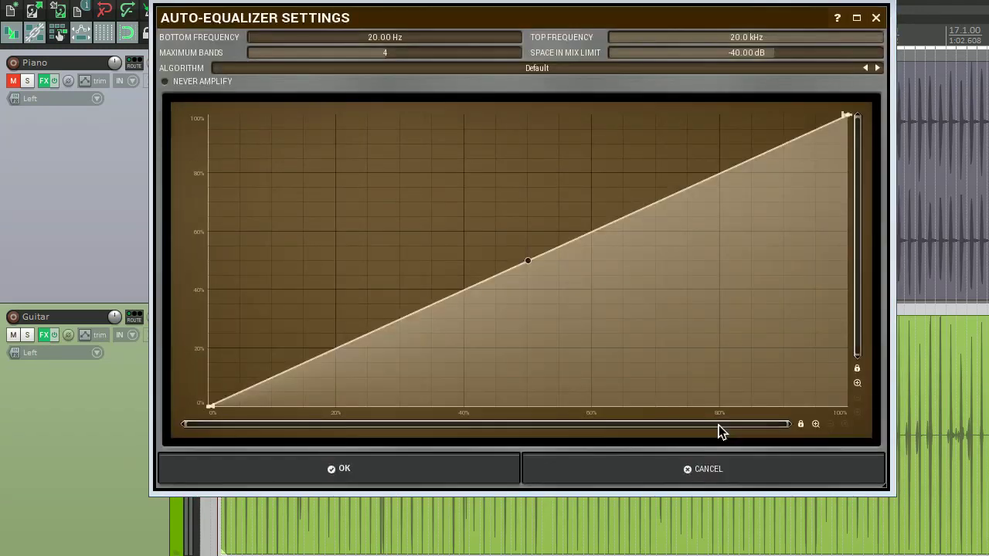
Set the auto-equalizer Bottom Frequency to 200 Hz and Top Frequency to 9000 Hz
{"action": "double_click", "coordinate": [427, 39]}
{"action": "type", "text": "200"}
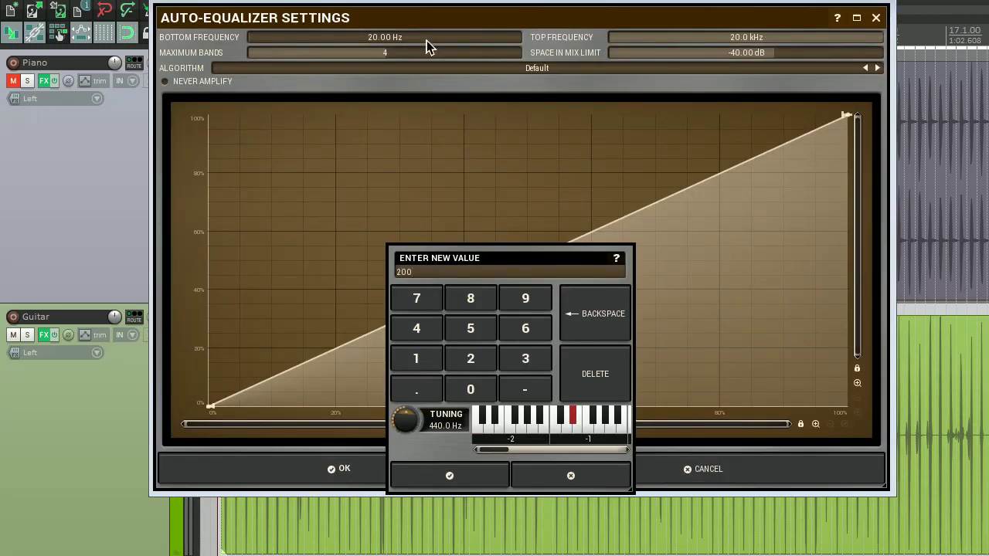
{"action": "key", "text": "Return"}
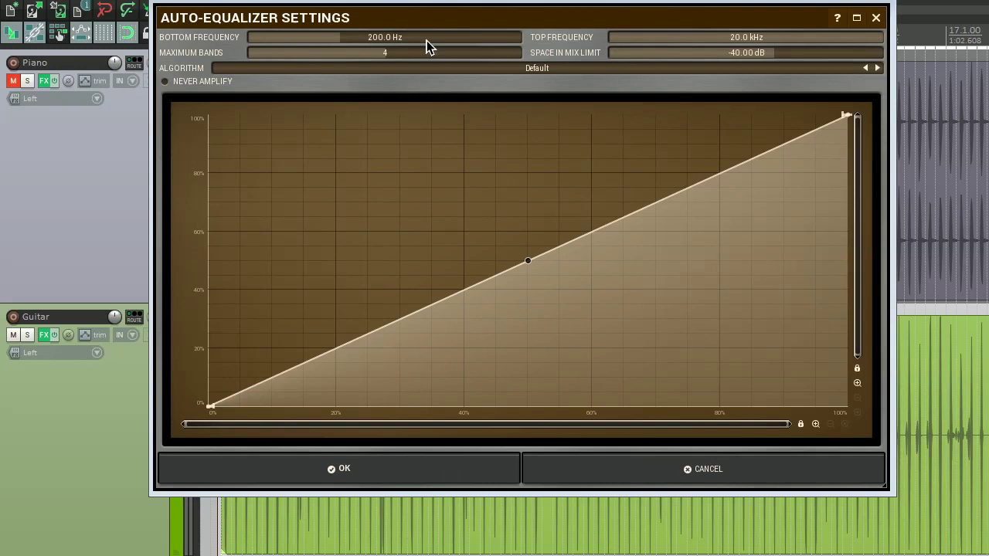
{"action": "double_click", "coordinate": [665, 43]}
{"action": "type", "text": "9000"}
{"action": "key", "text": "Return"}
Keep the new range, EQUALIZE the guitar to sound like the piano, and set dry/wet to 51%
{"action": "left_click", "coordinate": [476, 464]}
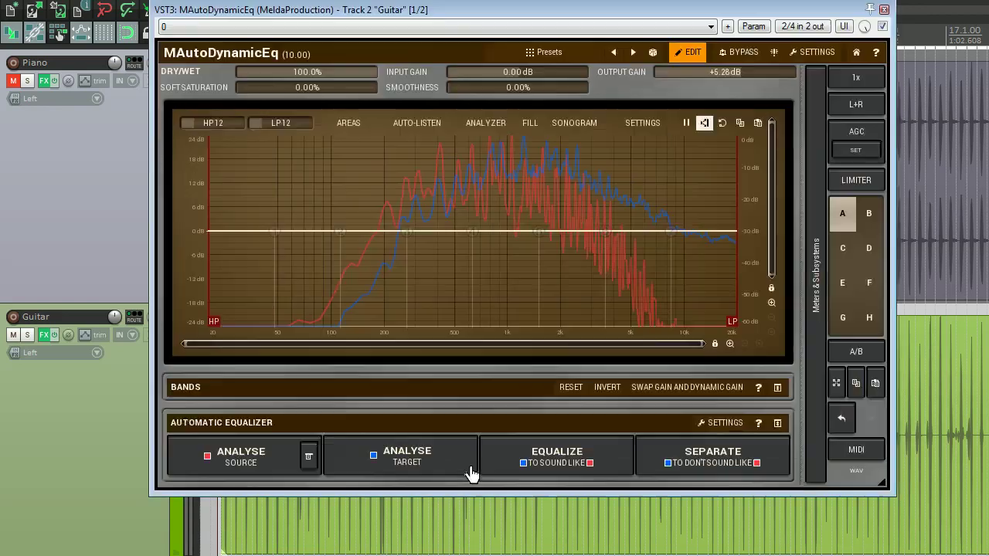
{"action": "left_click", "coordinate": [576, 466]}
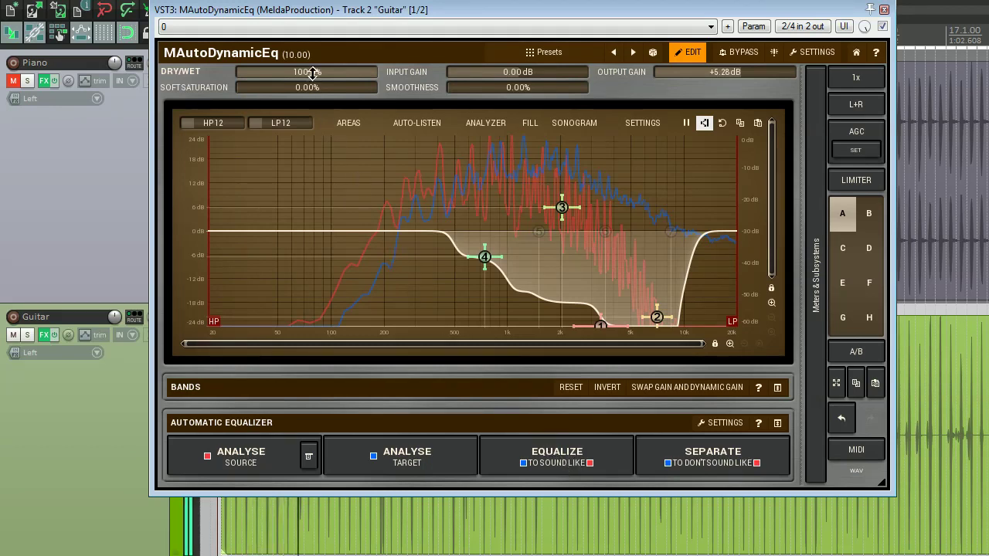
{"action": "left_click_drag", "start_coordinate": [309, 73], "coordinate": [309, 112]}
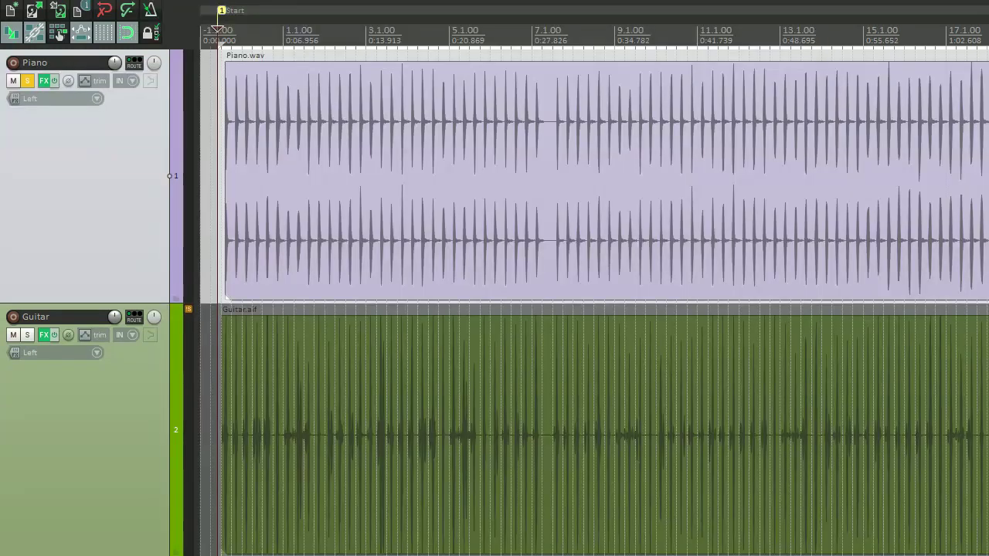
Play the project, soloing then unsoloing Guitar to compare the matched sounds
{"action": "key", "text": "space"}
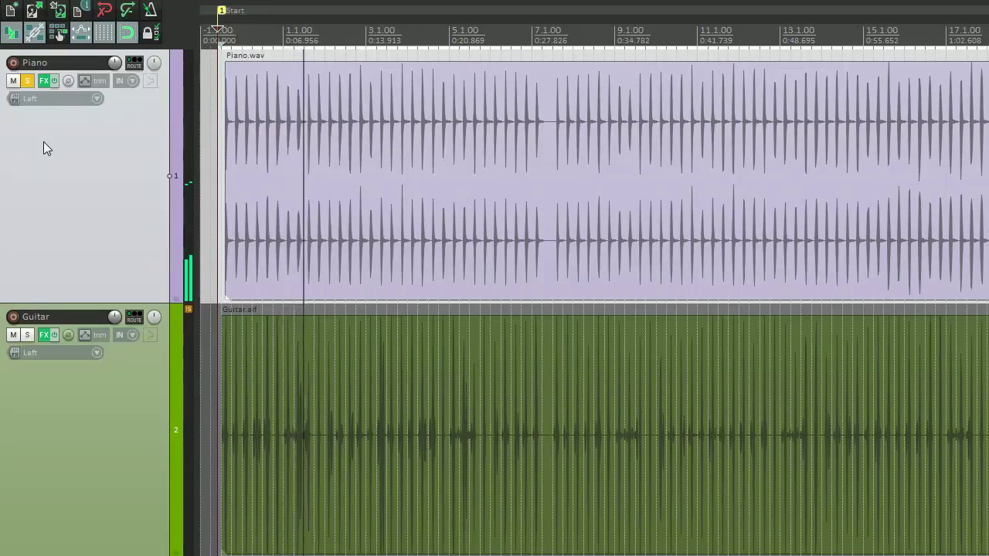
{"action": "left_click", "coordinate": [28, 336]}
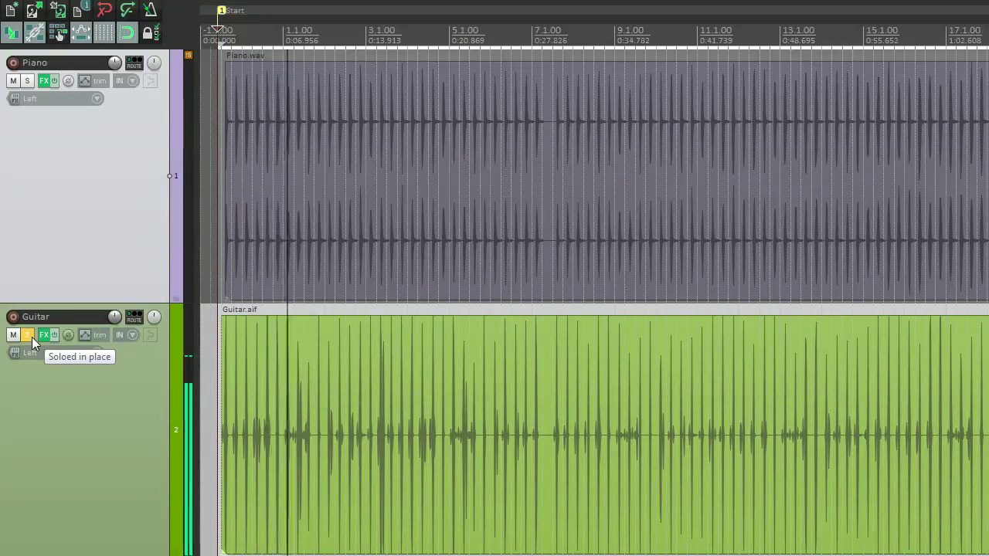
{"action": "left_click", "coordinate": [27, 335]}
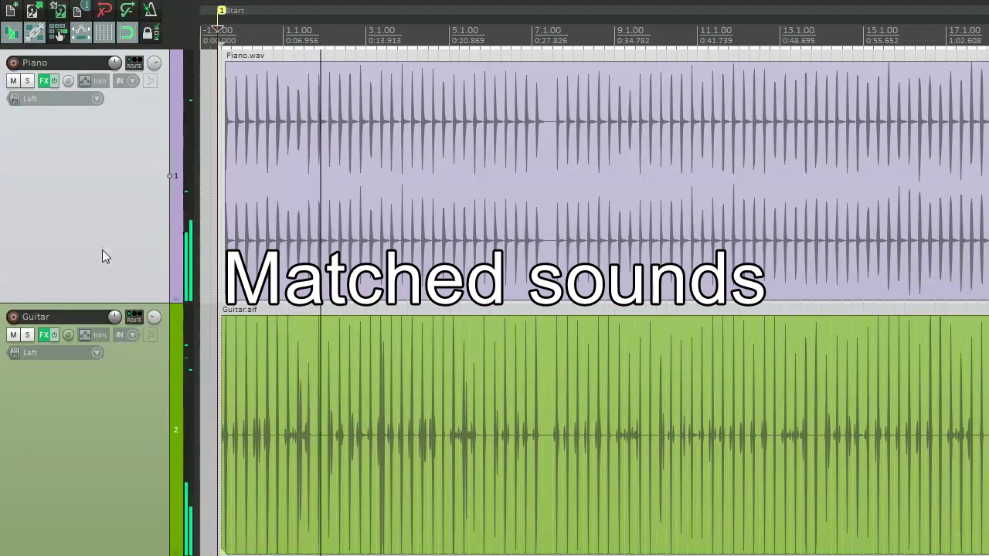
{"action": "key", "text": "space"}
Bypass the effects on the Piano and Guitar tracks and replay the original sounds
{"action": "left_click", "coordinate": [55, 80]}
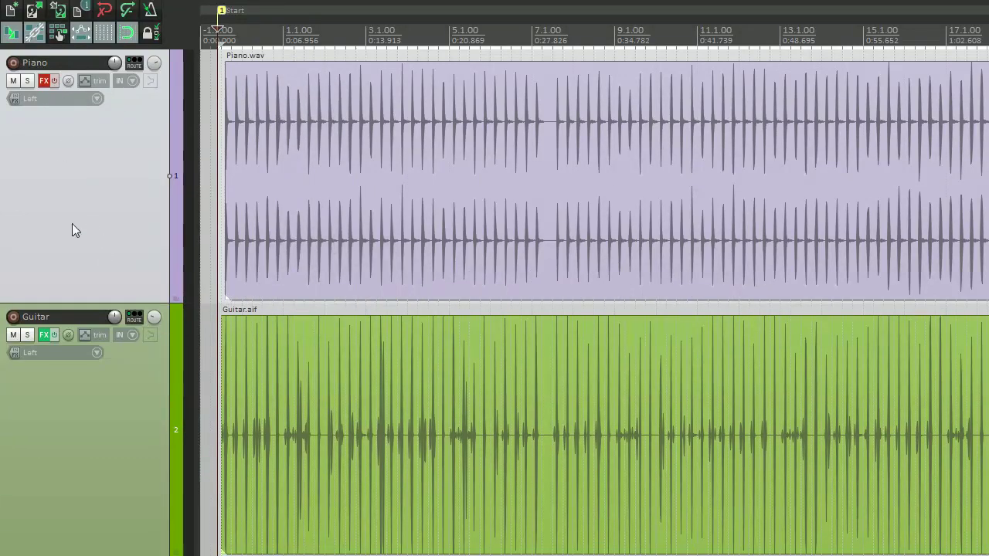
{"action": "left_click", "coordinate": [57, 335]}
{"action": "key", "text": "space"}
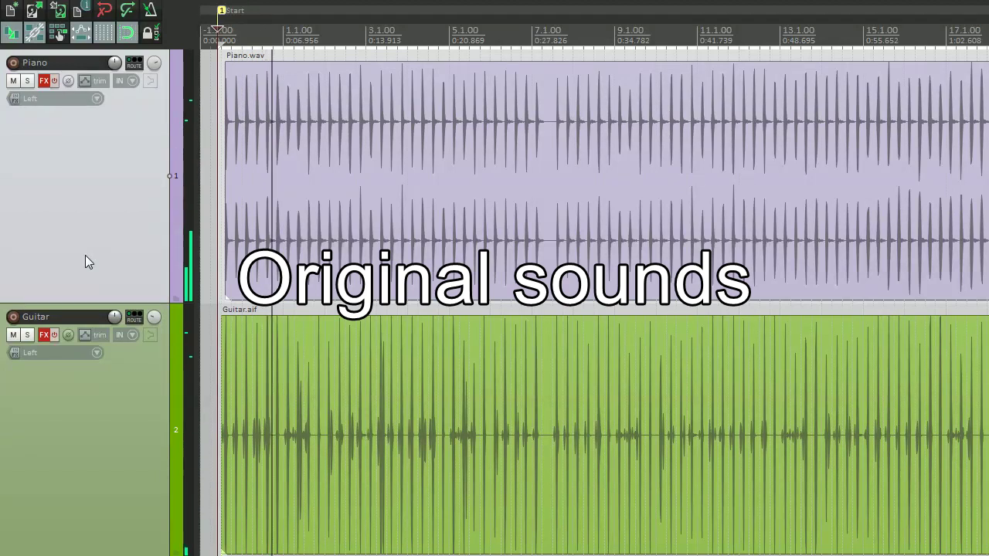
Reset the auto-equalizer range to its defaults, a 20 Hz bottom and the default top frequency
{"action": "key", "text": "space"}
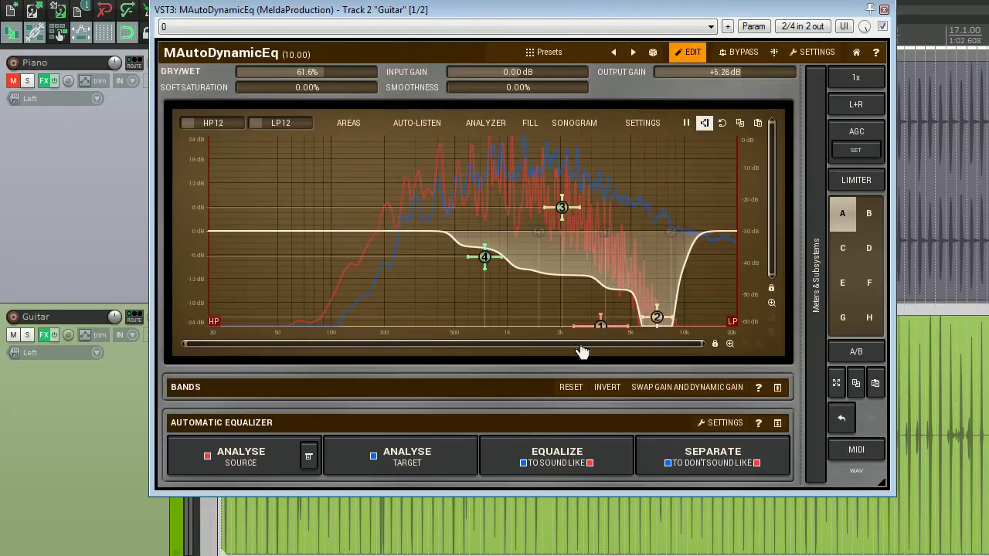
{"action": "left_click", "coordinate": [773, 421]}
{"action": "double_click", "coordinate": [464, 41]}
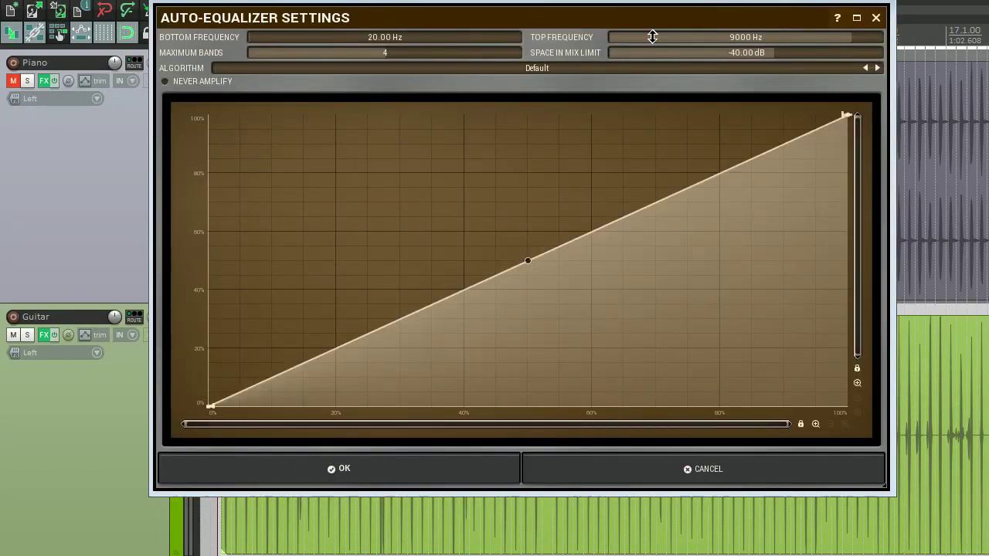
{"action": "double_click", "coordinate": [651, 36]}
{"action": "left_click", "coordinate": [450, 475]}
Re-match the guitar's EQ to the piano and set dry/wet to about 70%
{"action": "left_click", "coordinate": [553, 456]}
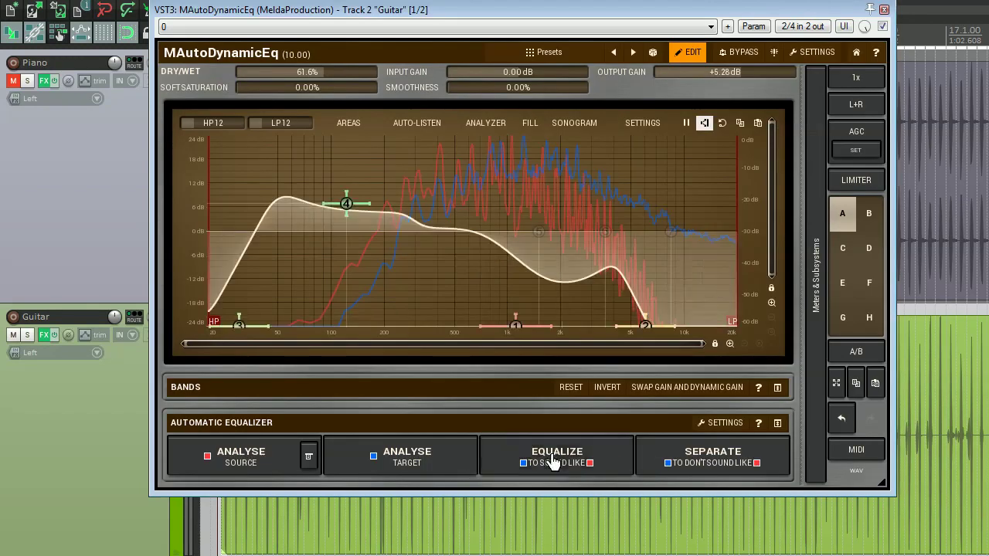
{"action": "double_click", "coordinate": [353, 71]}
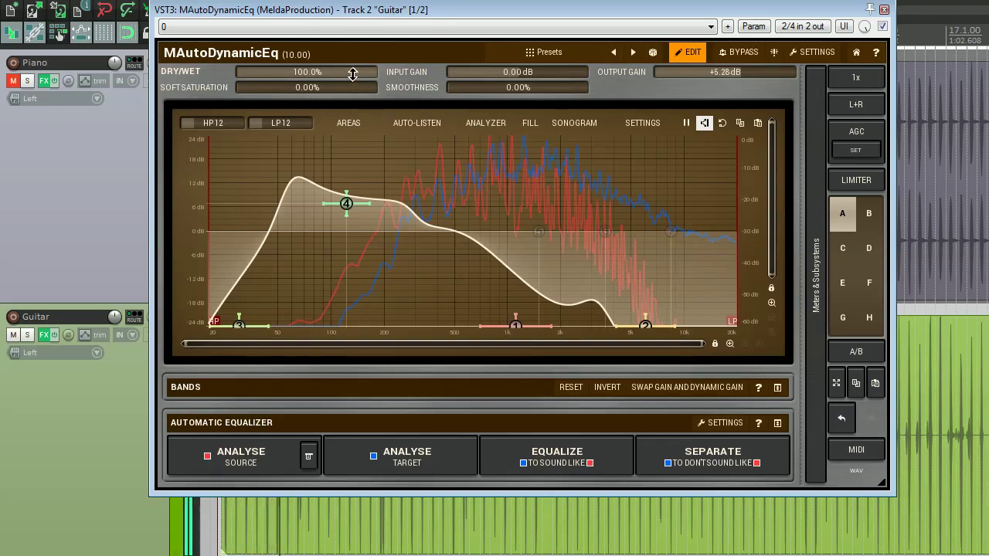
{"action": "left_click_drag", "start_coordinate": [355, 76], "coordinate": [315, 76]}
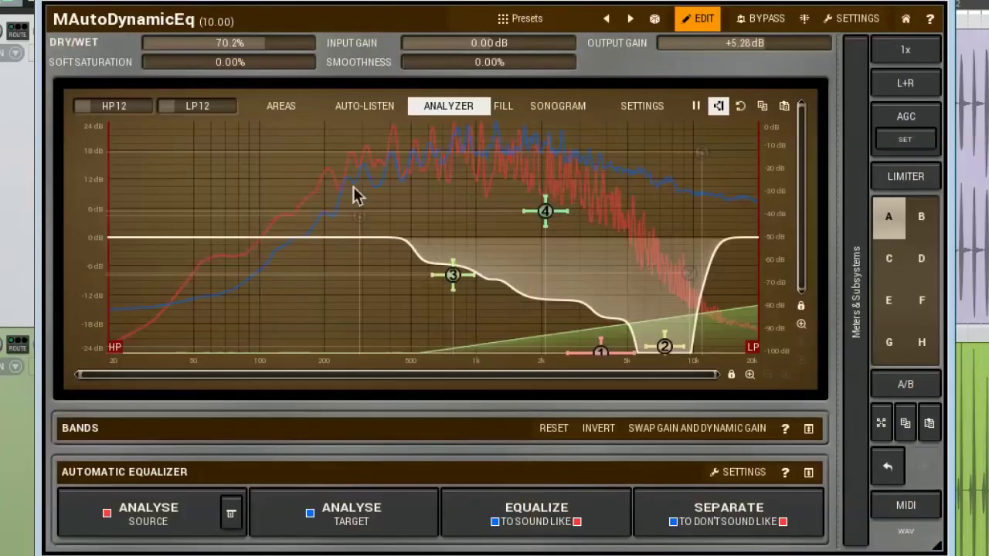
Raise Maximum Bands to 7, re-run the match, then undo back to the 4-band curve
{"action": "left_click", "coordinate": [738, 472]}
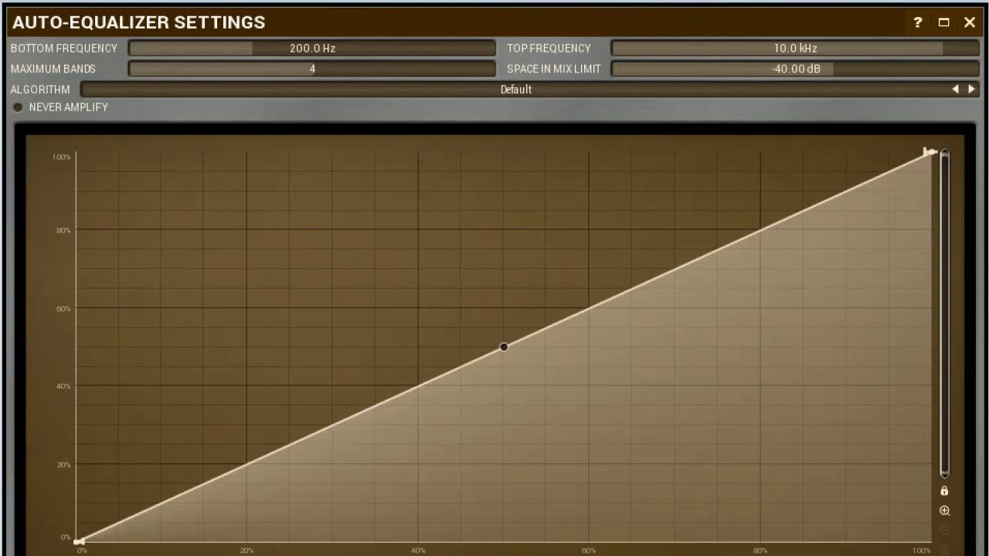
{"action": "scroll", "coordinate": [374, 67], "scroll_direction": "up", "scroll_amount": 3}
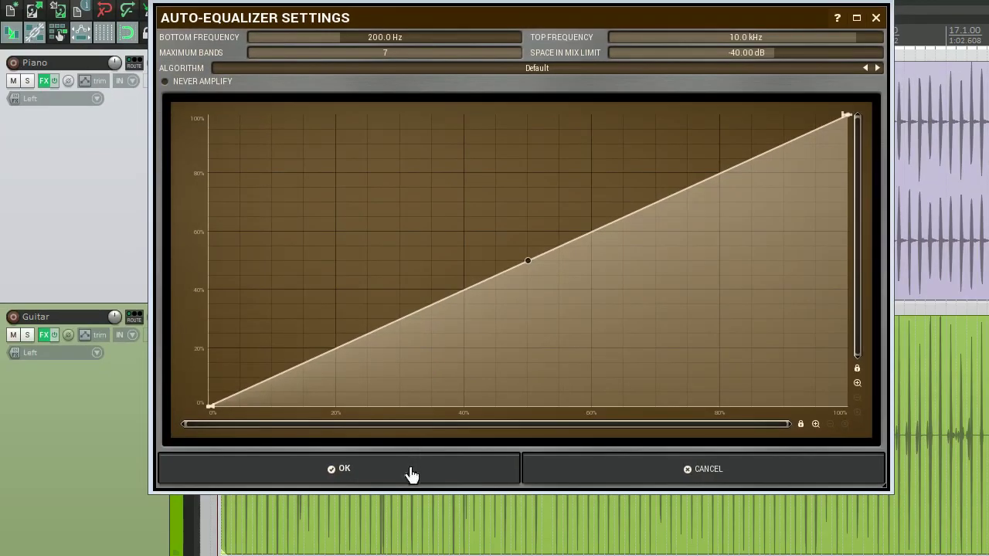
{"action": "left_click", "coordinate": [411, 473]}
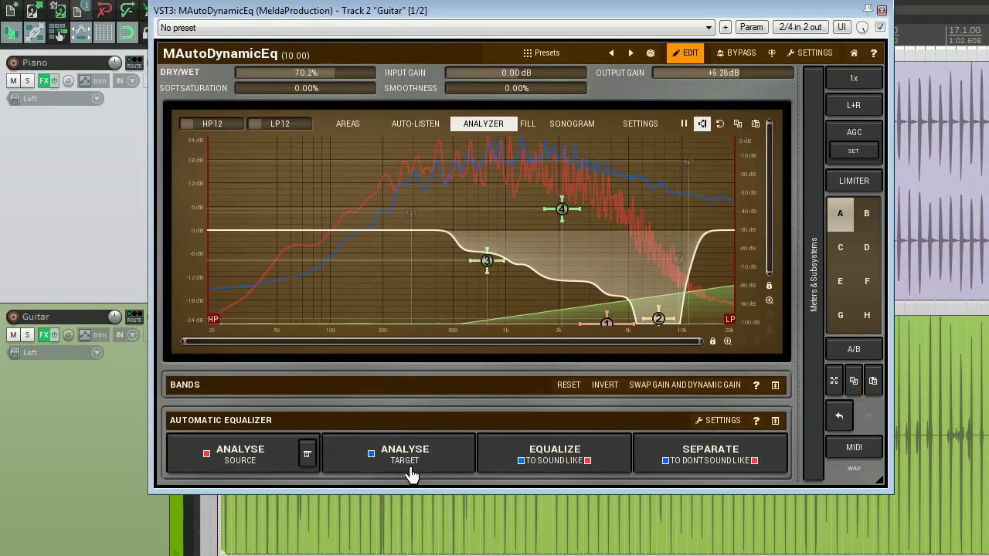
{"action": "left_click", "coordinate": [554, 462]}
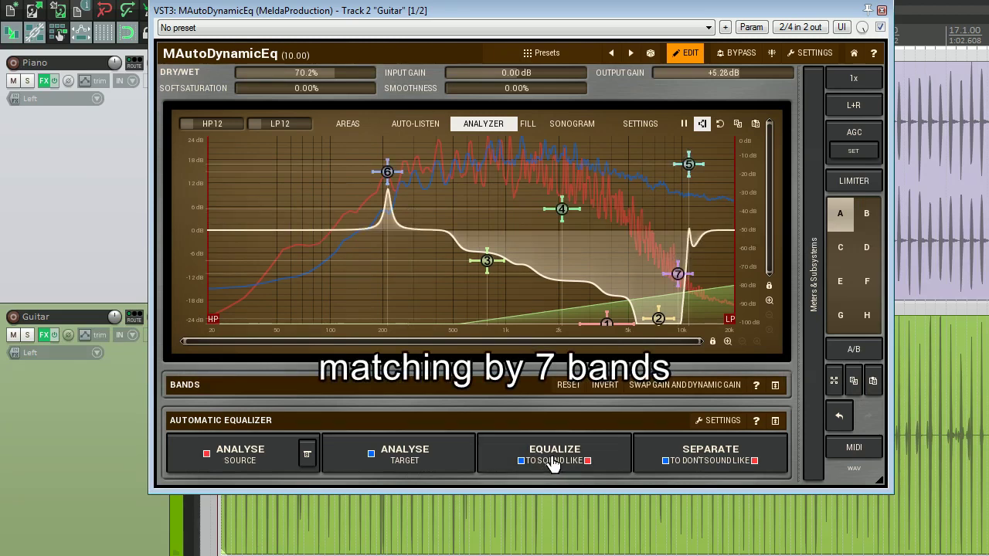
{"action": "left_click", "coordinate": [839, 420]}
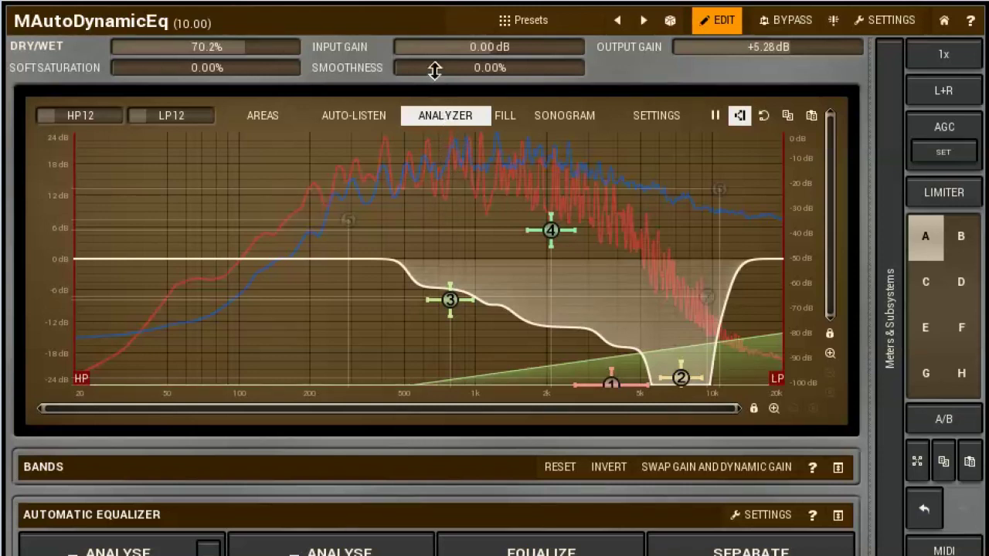
Raise smoothness to about 2% then 4%, re-running EQUALIZE after each change
{"action": "left_click_drag", "start_coordinate": [438, 60], "coordinate": [437, 46]}
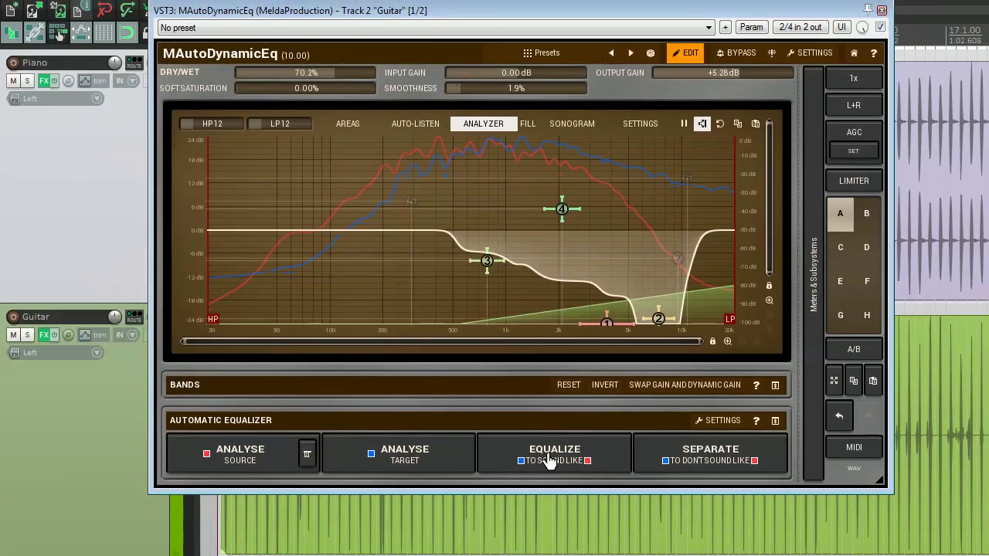
{"action": "left_click", "coordinate": [549, 461]}
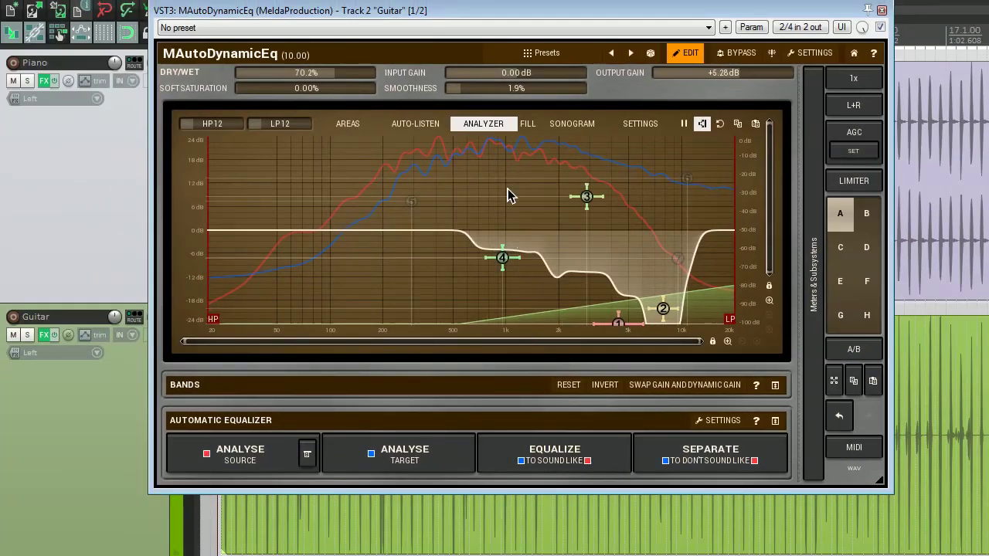
{"action": "left_click_drag", "start_coordinate": [482, 94], "coordinate": [488, 130]}
{"action": "left_click", "coordinate": [549, 461]}
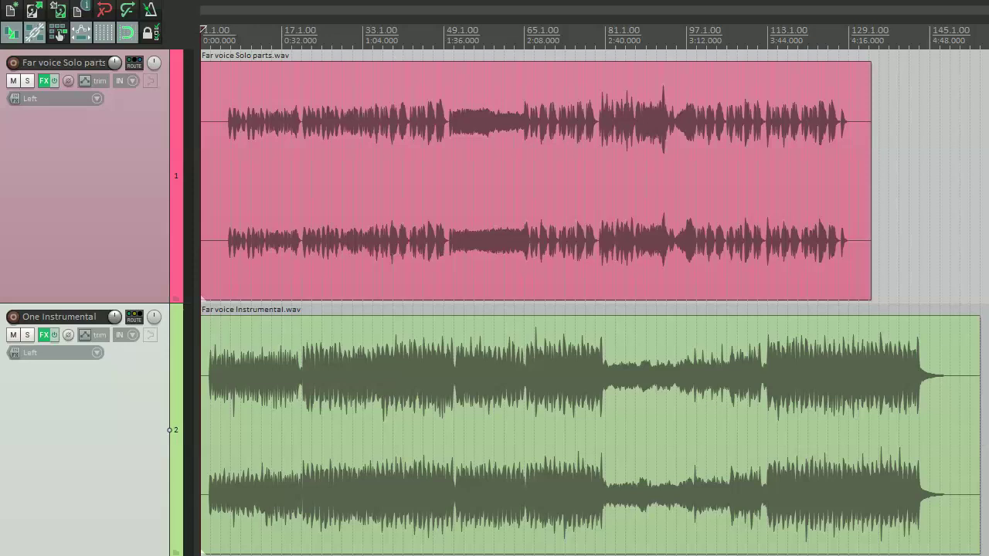
Alternately select the Far voice Solo parts and Instrumental items to audition them
{"action": "left_click", "coordinate": [541, 178]}
{"action": "left_click", "coordinate": [541, 425]}
{"action": "left_click", "coordinate": [320, 178]}
{"action": "left_click", "coordinate": [312, 425]}
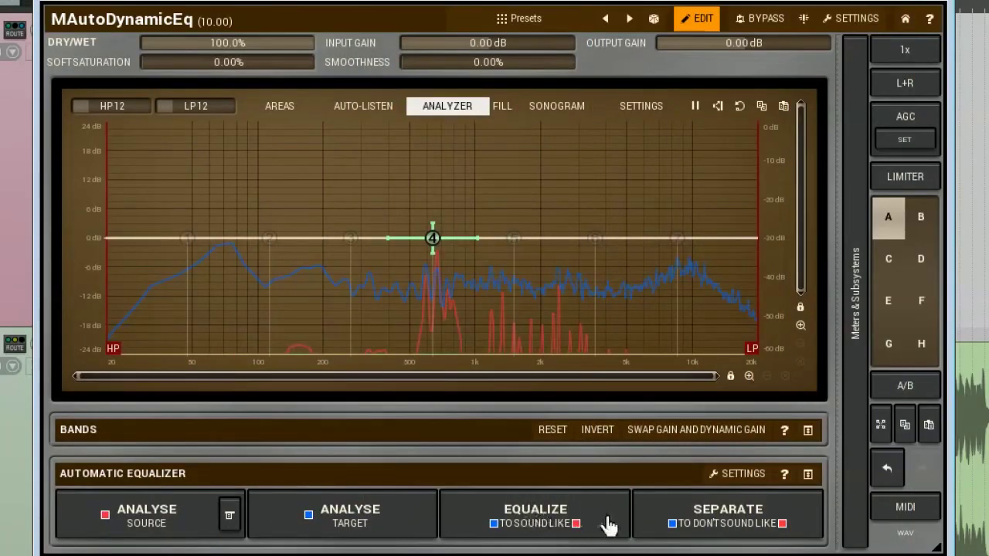
Run SEPARATE, inspect the analyzer peaks, and re-separate for a narrow notch near 600 Hz
{"action": "left_click", "coordinate": [734, 522]}
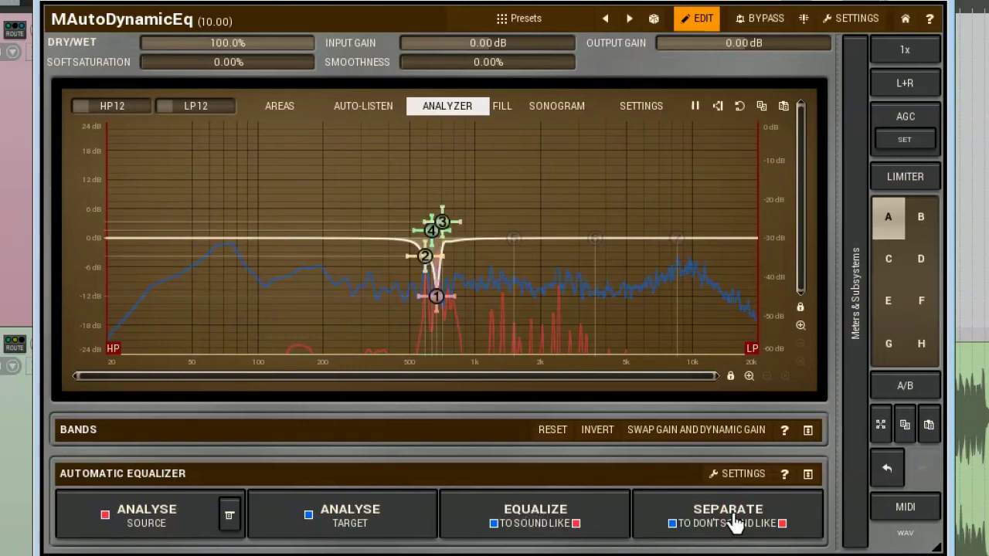
{"action": "left_click", "coordinate": [738, 474]}
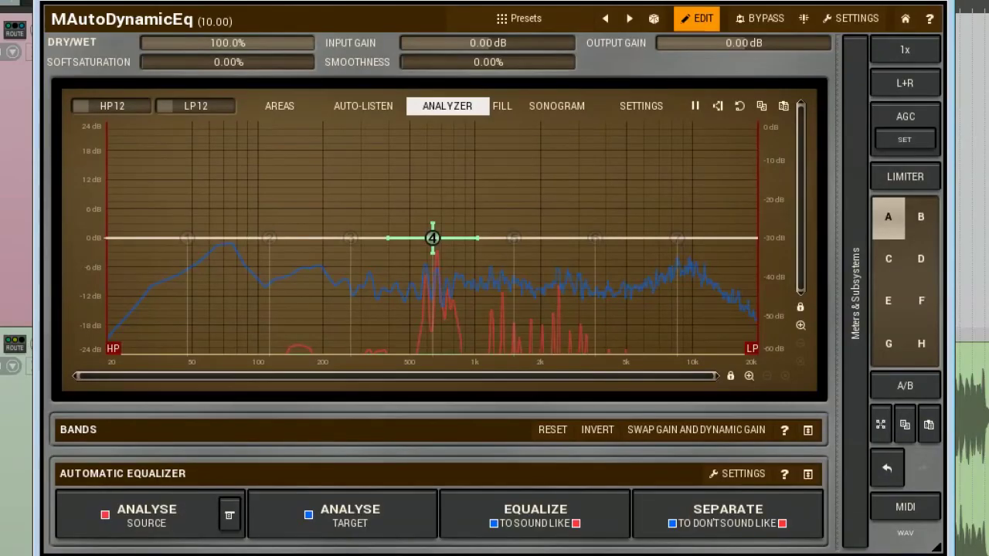
{"action": "scroll", "coordinate": [437, 307], "scroll_direction": "up", "scroll_amount": 2}
{"action": "scroll", "coordinate": [437, 307], "scroll_direction": "up", "scroll_amount": 2}
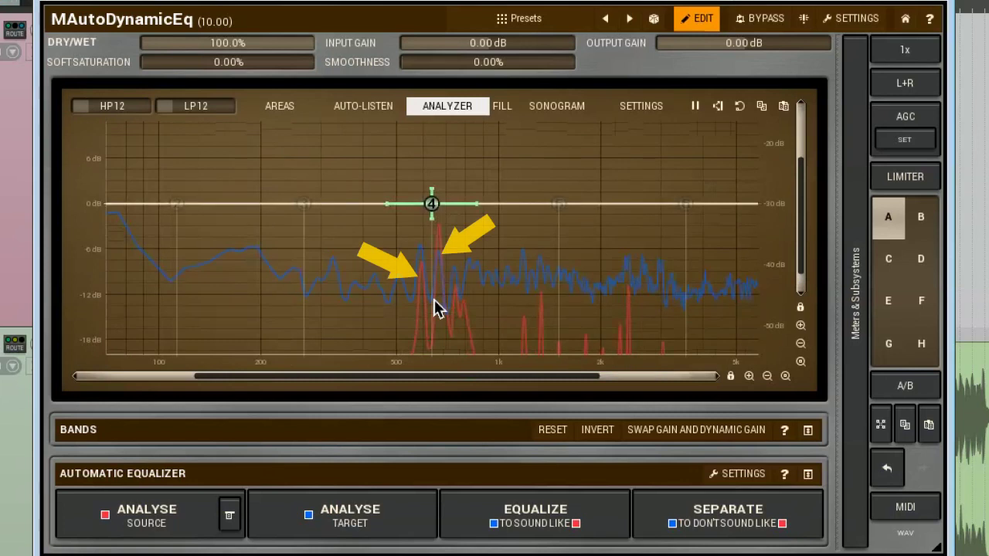
{"action": "scroll", "coordinate": [437, 307], "scroll_direction": "down", "scroll_amount": 4}
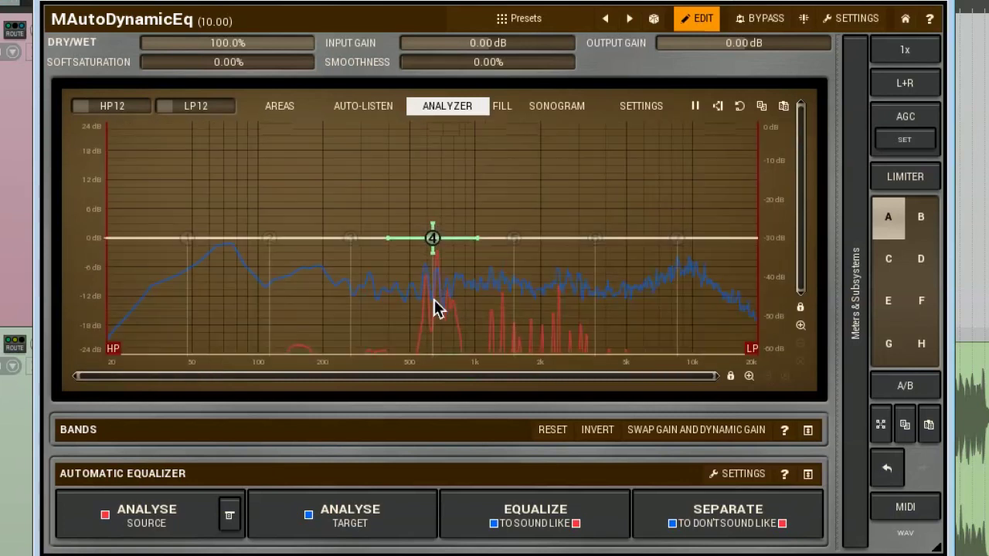
{"action": "left_click", "coordinate": [720, 535]}
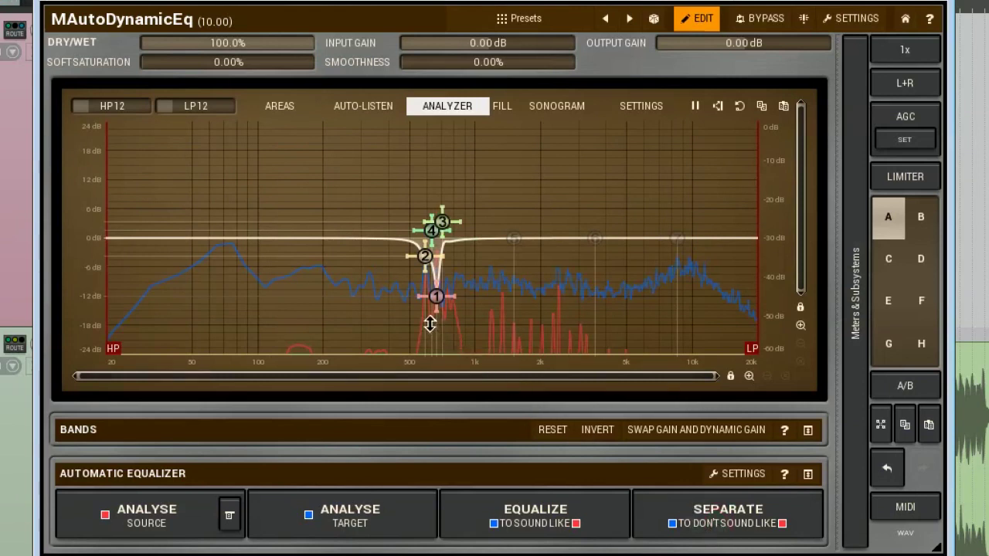
{"action": "scroll", "coordinate": [431, 326], "scroll_direction": "up", "scroll_amount": 2}
{"action": "scroll", "coordinate": [431, 329], "scroll_direction": "down", "scroll_amount": 2}
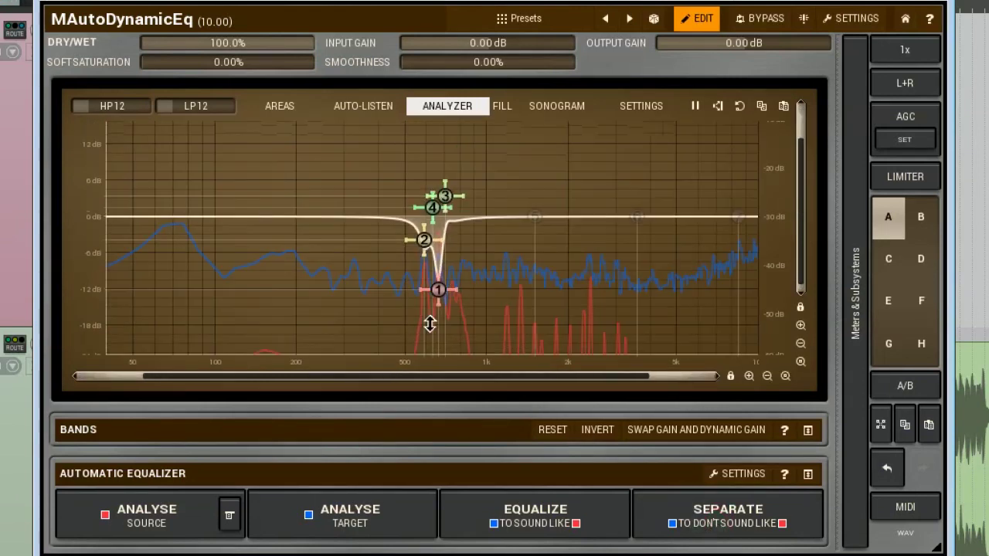
Lower the space-in-mix limit to -56.40 dB and re-run SEPARATE for a deeper notch
{"action": "left_click", "coordinate": [738, 474]}
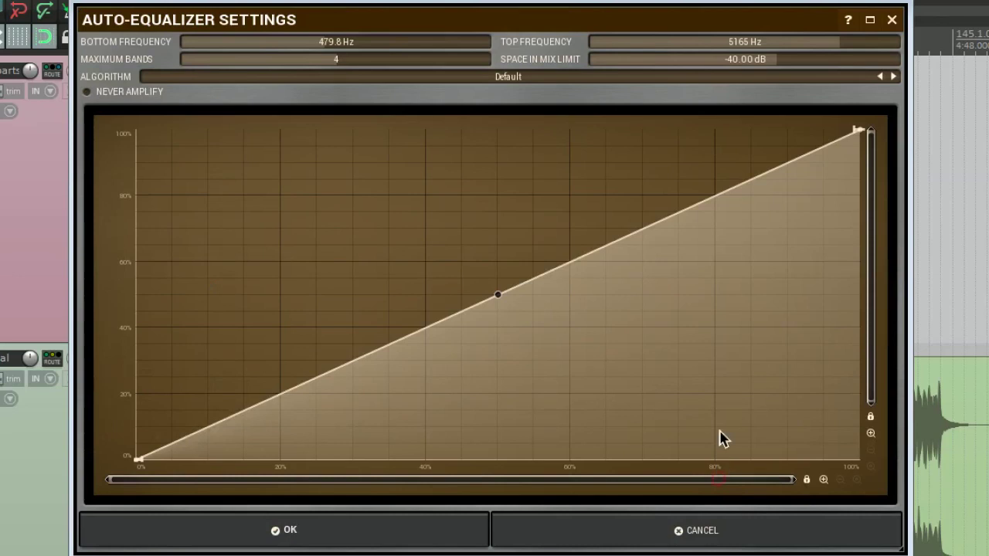
{"action": "left_click_drag", "start_coordinate": [798, 23], "coordinate": [799, 23]}
{"action": "left_click_drag", "start_coordinate": [775, 59], "coordinate": [746, 59]}
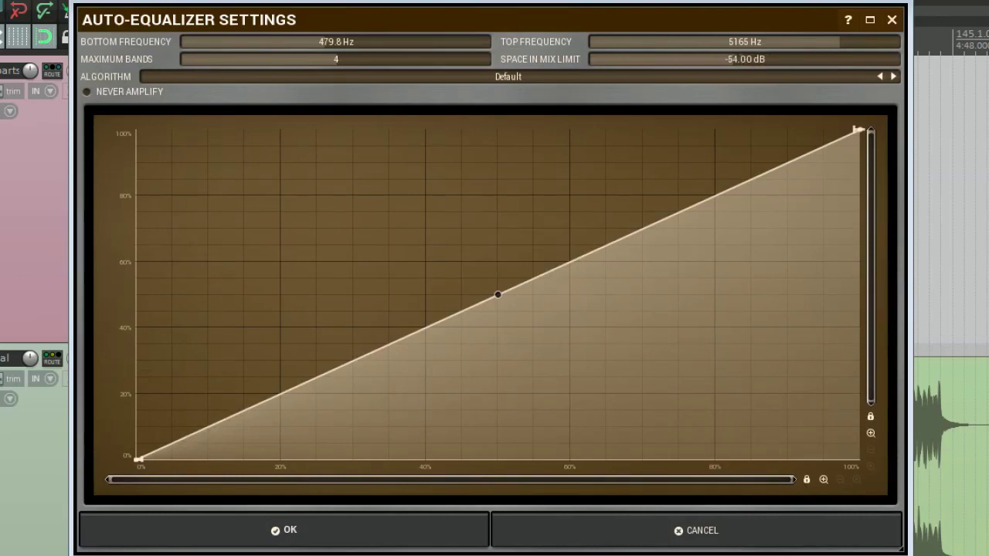
{"action": "left_click", "coordinate": [450, 534]}
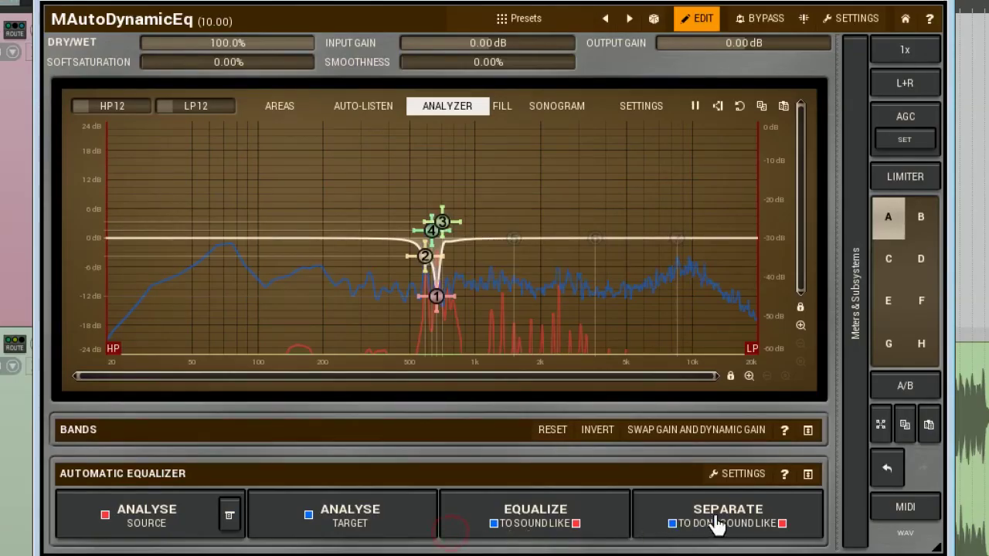
{"action": "left_click", "coordinate": [717, 525]}
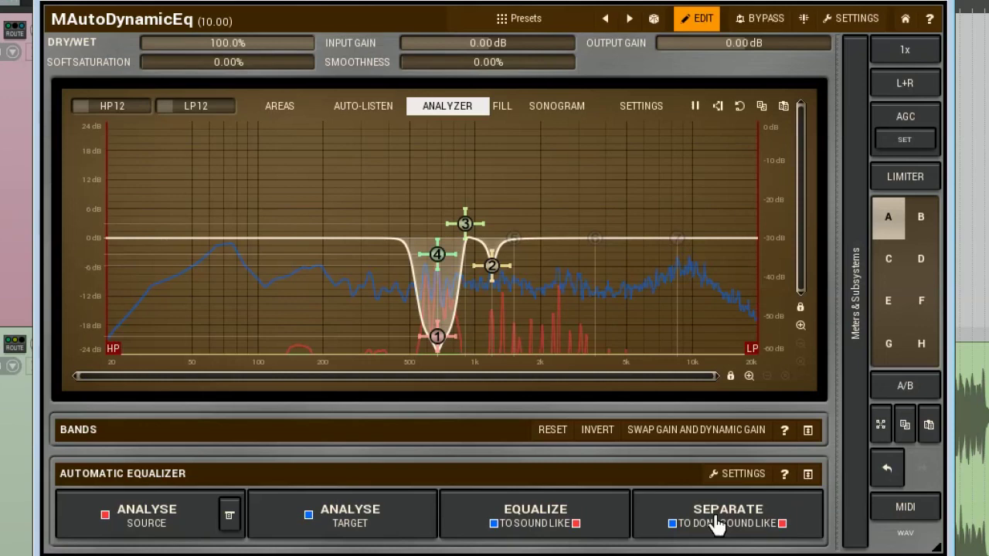
Choose Optimized from the auto-equalizer settings' Algorithm list and confirm
{"action": "left_click", "coordinate": [730, 473]}
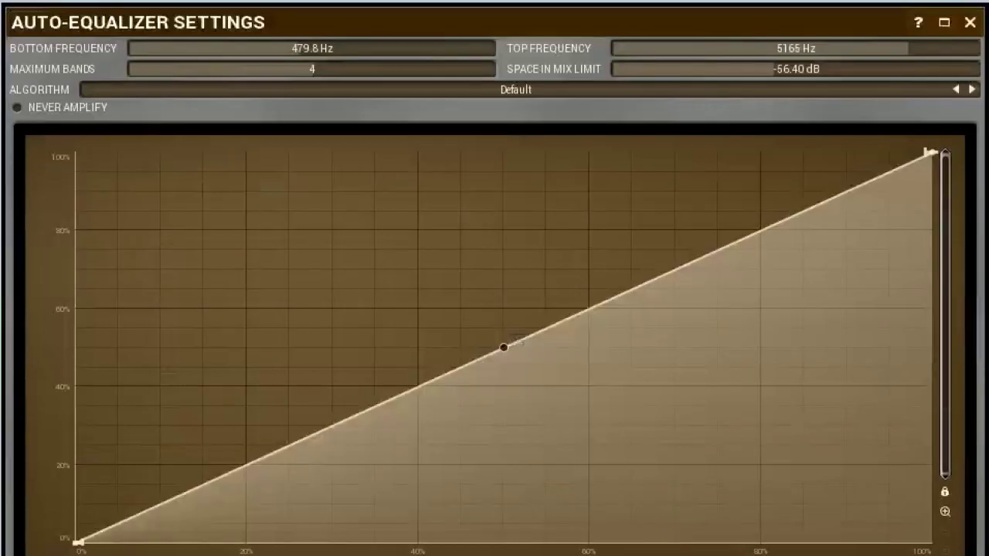
{"action": "left_click", "coordinate": [577, 93]}
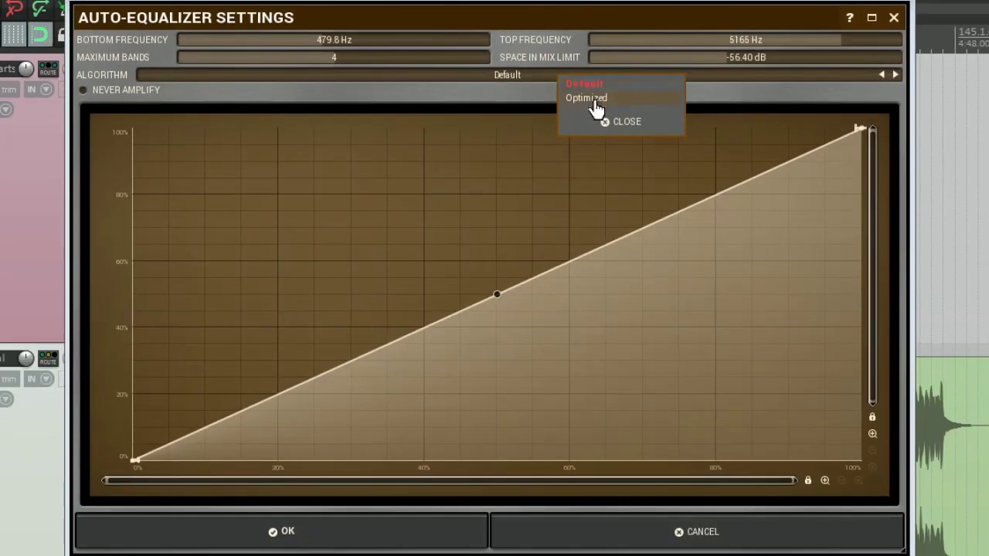
{"action": "left_click", "coordinate": [609, 117]}
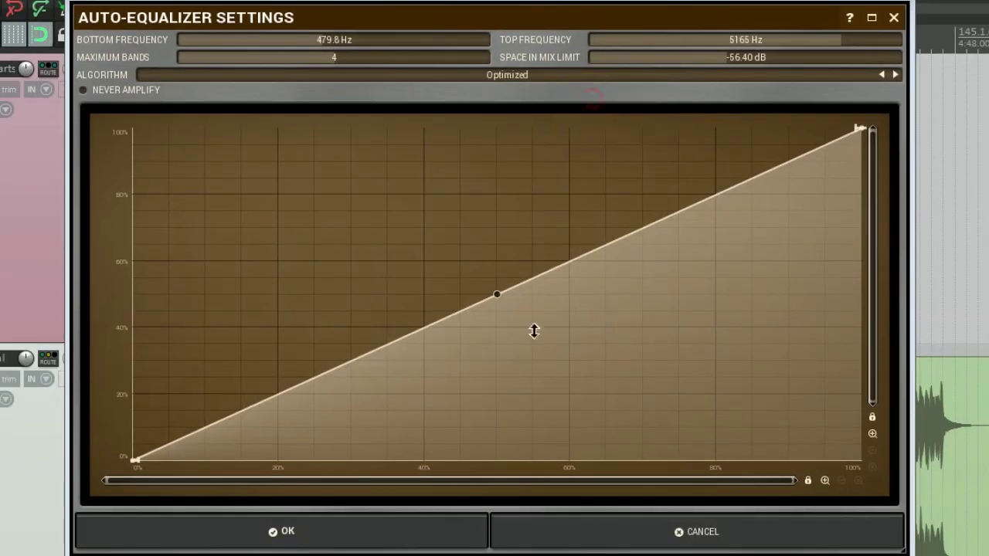
{"action": "left_click", "coordinate": [430, 545]}
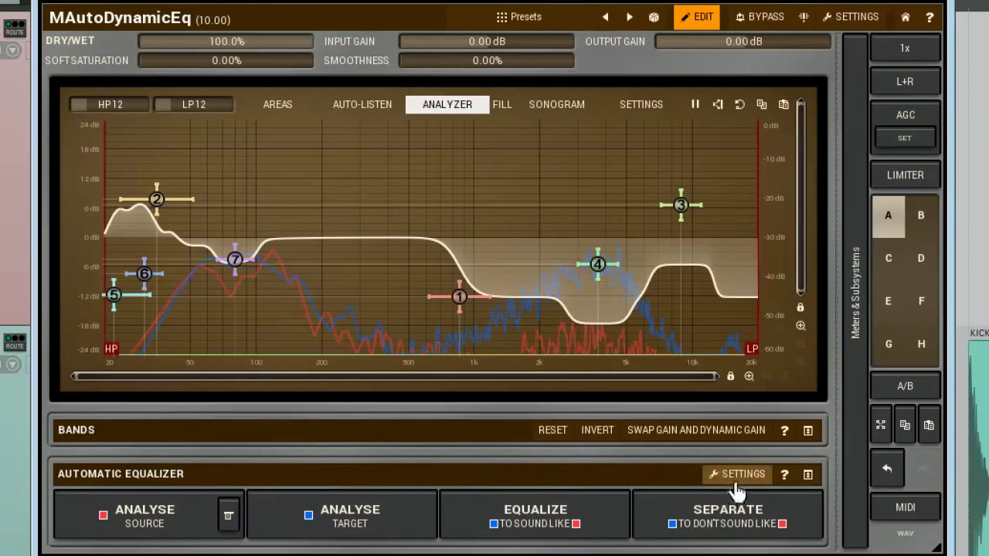
Enable Never Amplify in the Automatic Equalizer settings
{"action": "left_click", "coordinate": [719, 475]}
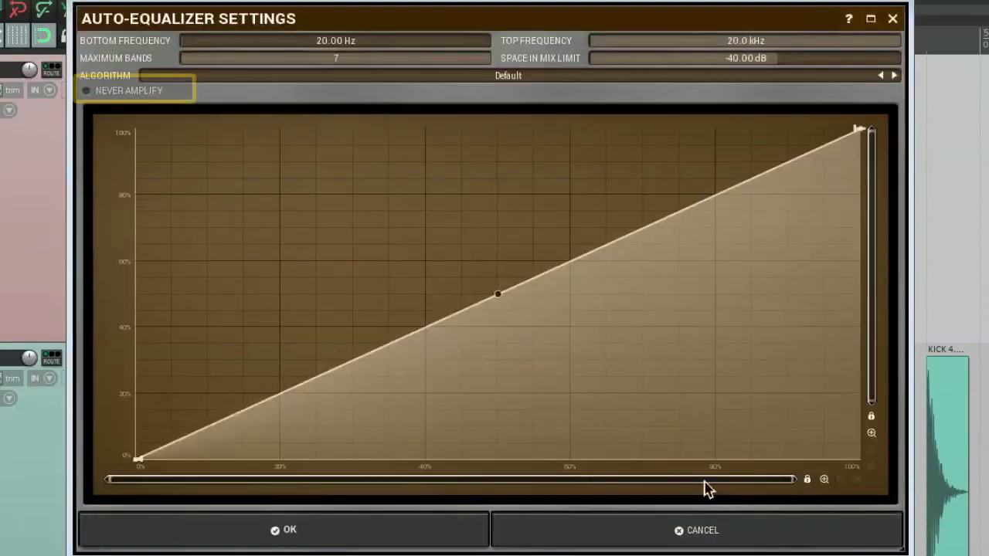
{"action": "left_click", "coordinate": [110, 95]}
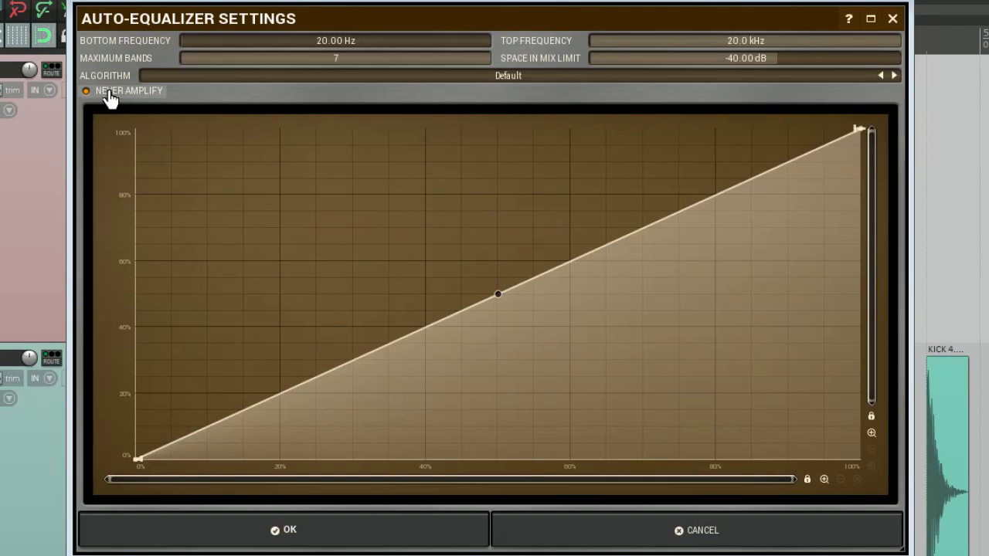
{"action": "left_click", "coordinate": [225, 532]}
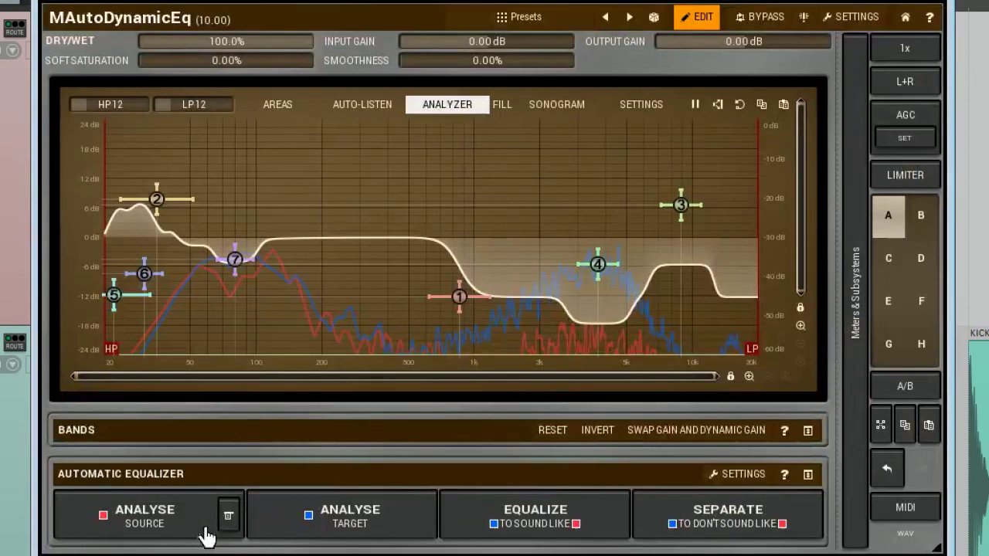
Rerun Equalize several times to compare the sound-alike EQ results
{"action": "left_click", "coordinate": [546, 528]}
{"action": "left_click", "coordinate": [547, 527]}
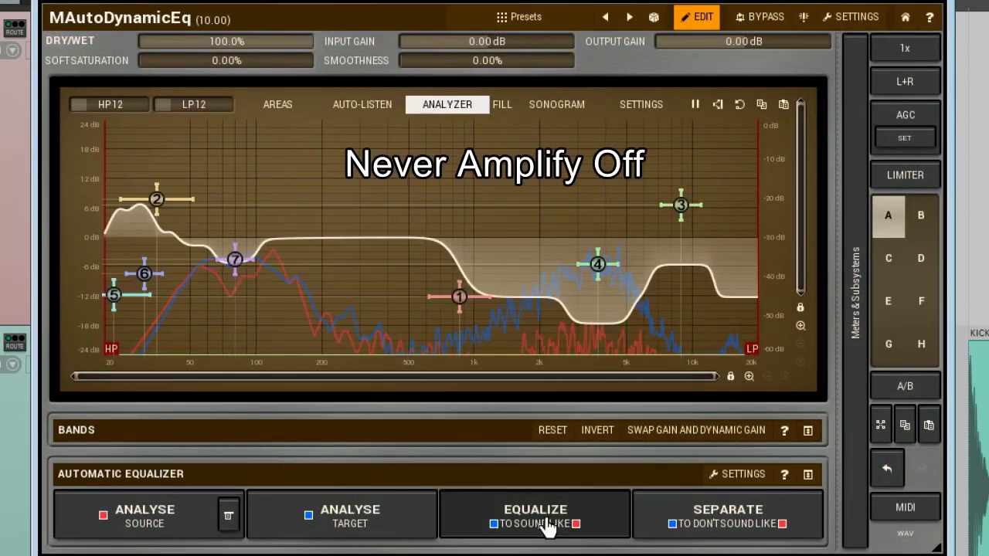
{"action": "left_click", "coordinate": [546, 527]}
{"action": "left_click", "coordinate": [546, 527]}
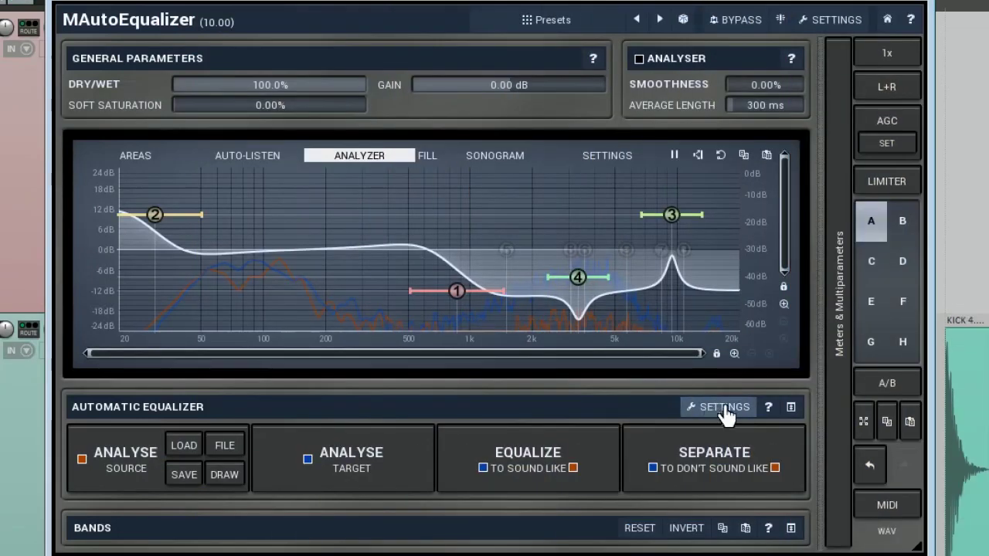
Keep Disable Pass/Notch off in the auto-equalizer settings, then audition the matched EQ via dry/wet
{"action": "left_click", "coordinate": [724, 407]}
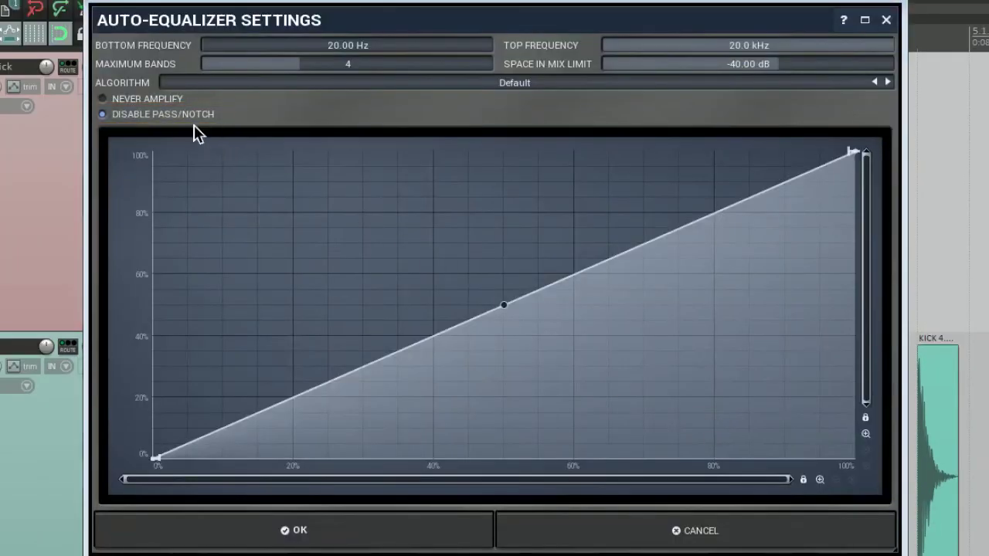
{"action": "left_click", "coordinate": [184, 119]}
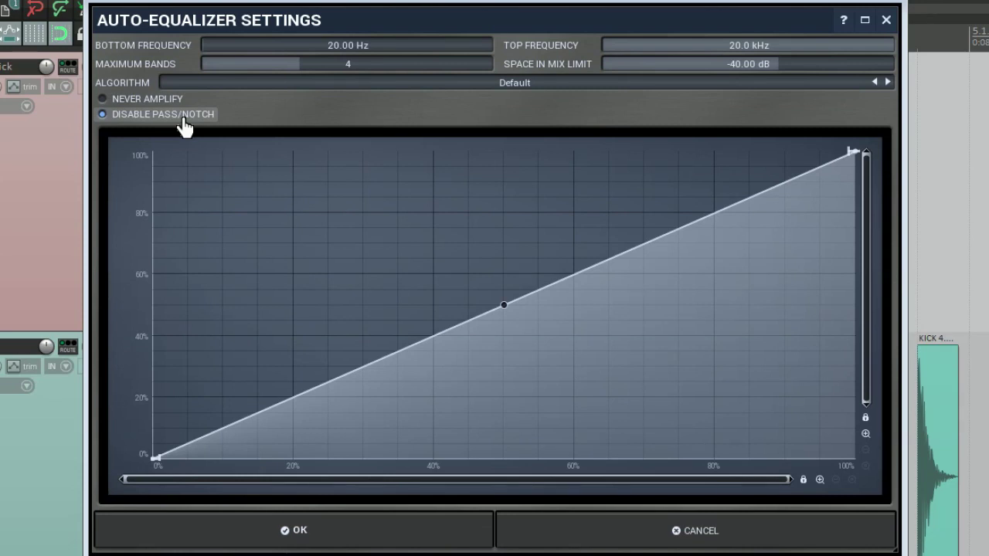
{"action": "left_click", "coordinate": [183, 126]}
{"action": "left_click", "coordinate": [279, 529]}
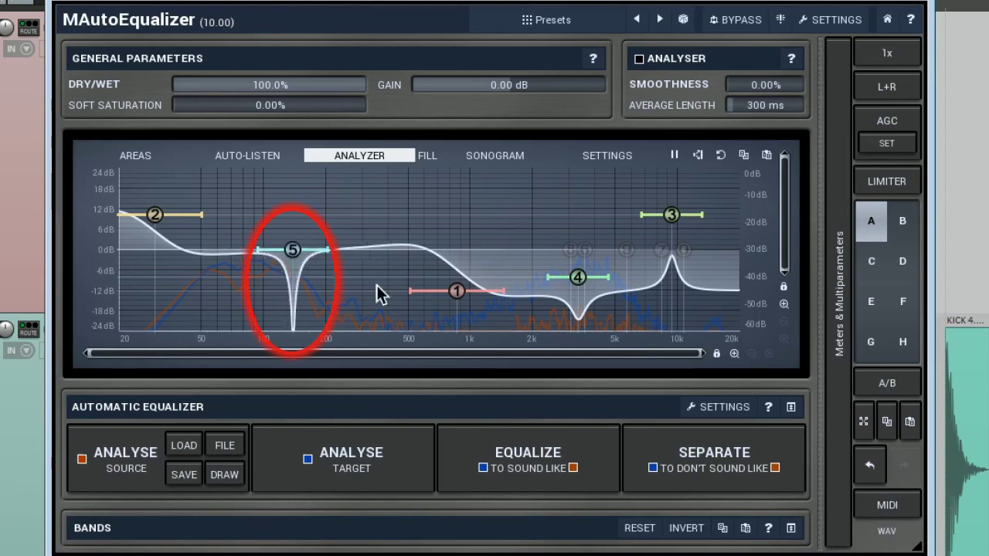
{"action": "mouse_move", "coordinate": [324, 84]}
{"action": "left_mouse_down"}
{"action": "mouse_move", "coordinate": [324, 164]}
{"action": "mouse_move", "coordinate": [324, 84]}
{"action": "left_mouse_up"}
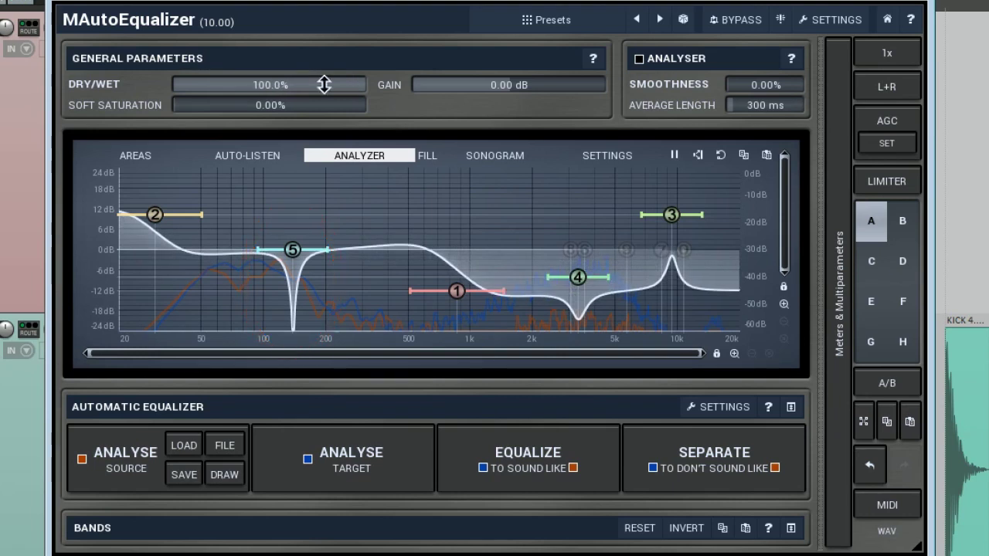
Add three points to the auto-equalizer response curve, bend a midpoint down, then re-equalize
{"action": "left_click", "coordinate": [718, 406]}
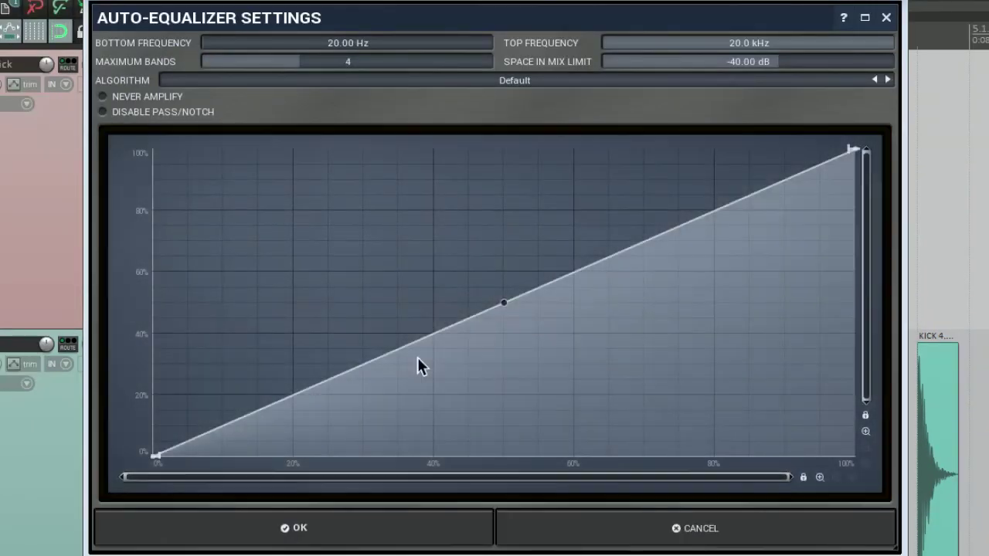
{"action": "left_click", "coordinate": [365, 333]}
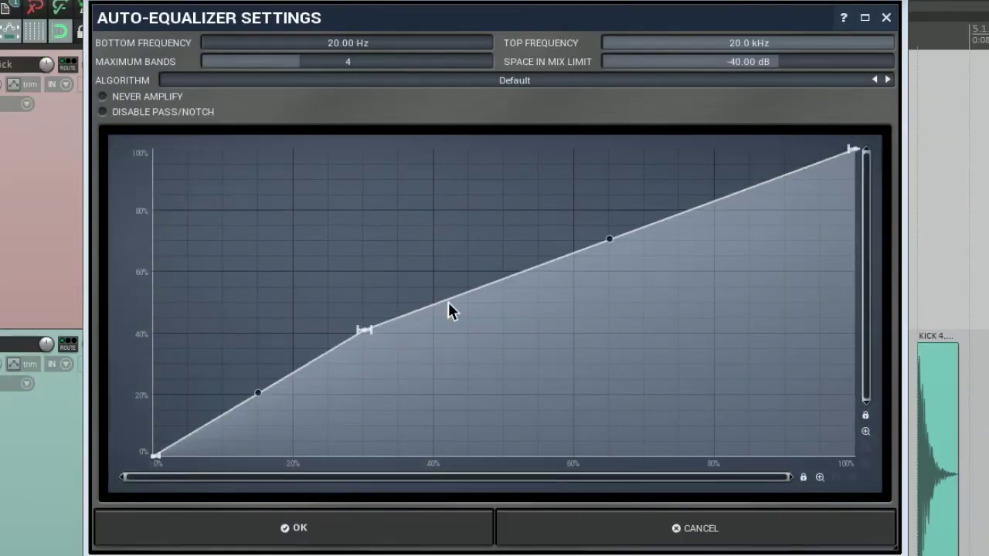
{"action": "left_click", "coordinate": [530, 344]}
{"action": "left_click", "coordinate": [640, 218]}
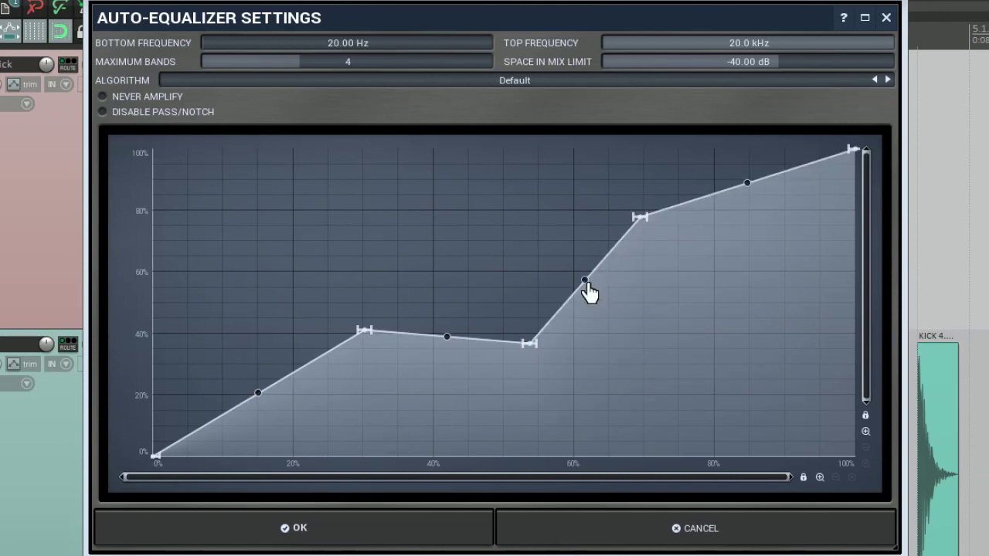
{"action": "left_click_drag", "start_coordinate": [585, 281], "coordinate": [597, 357]}
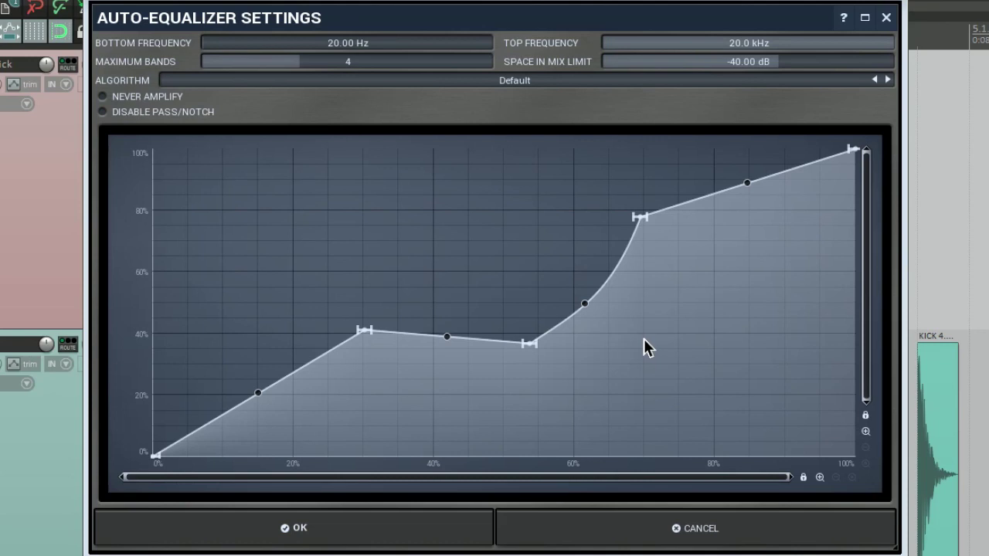
{"action": "left_click", "coordinate": [415, 534]}
{"action": "left_click", "coordinate": [536, 475]}
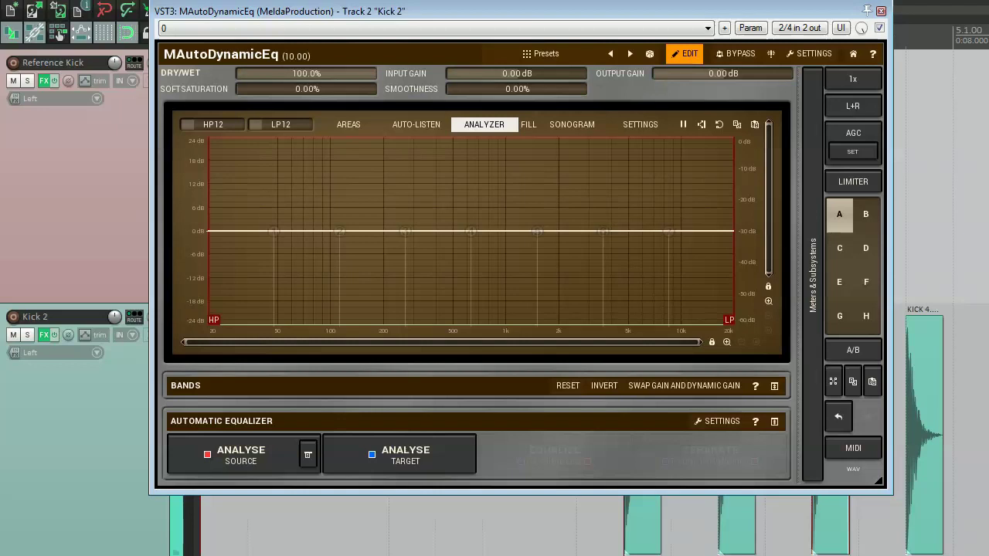
Draw a source response sloping from +24 dB in the lows to 0 dB at 20 kHz
{"action": "left_click", "coordinate": [309, 456]}
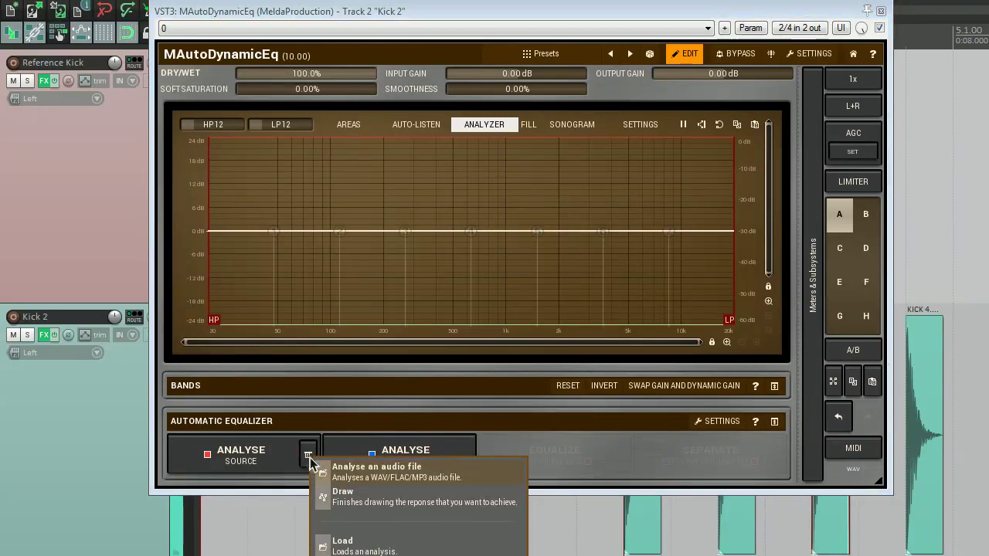
{"action": "left_click", "coordinate": [352, 502]}
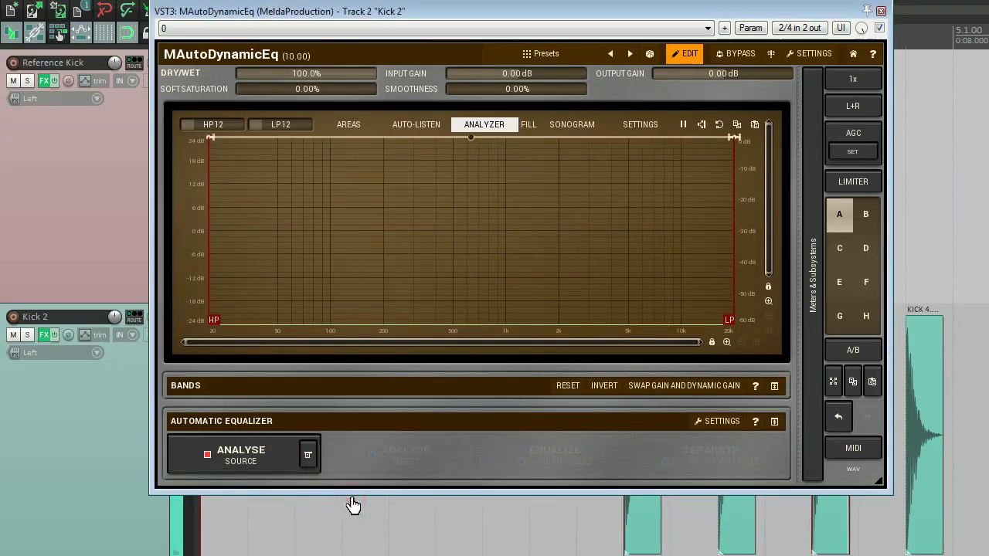
{"action": "left_click_drag", "start_coordinate": [734, 192], "coordinate": [720, 194]}
{"action": "left_click_drag", "start_coordinate": [735, 133], "coordinate": [738, 231]}
{"action": "double_click", "coordinate": [720, 260]}
{"action": "left_click", "coordinate": [308, 456]}
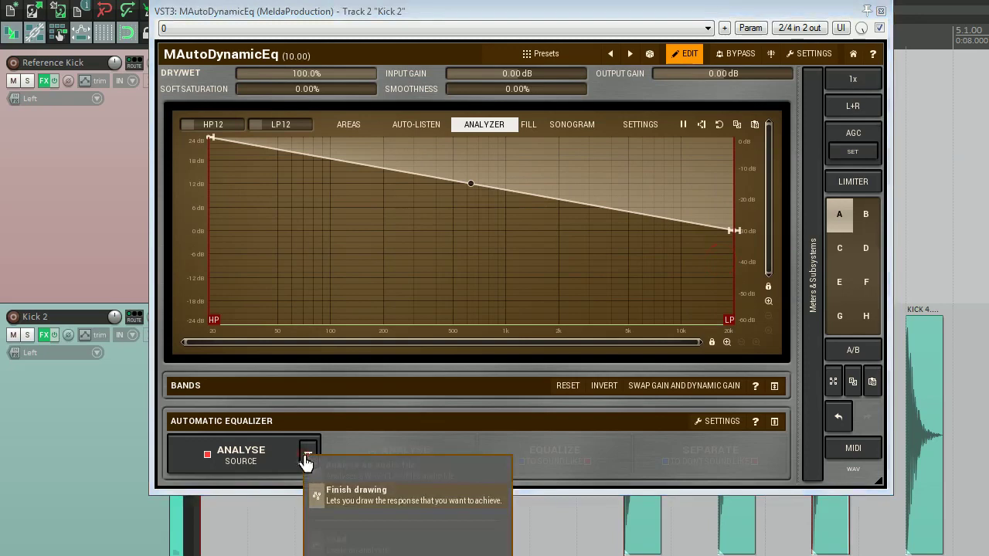
{"action": "left_click", "coordinate": [344, 494]}
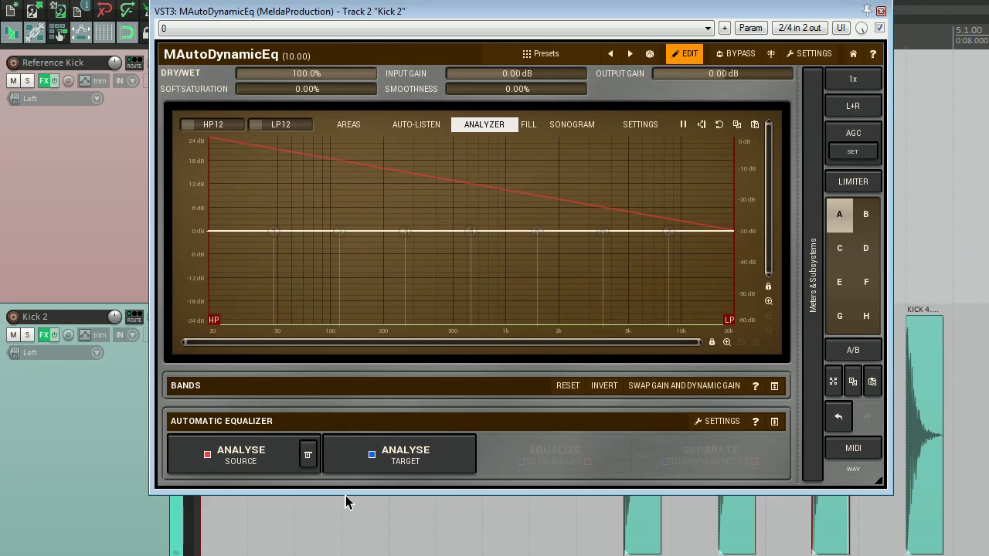
Review the Analysis page of the analyzer settings, then close them
{"action": "left_click", "coordinate": [645, 127]}
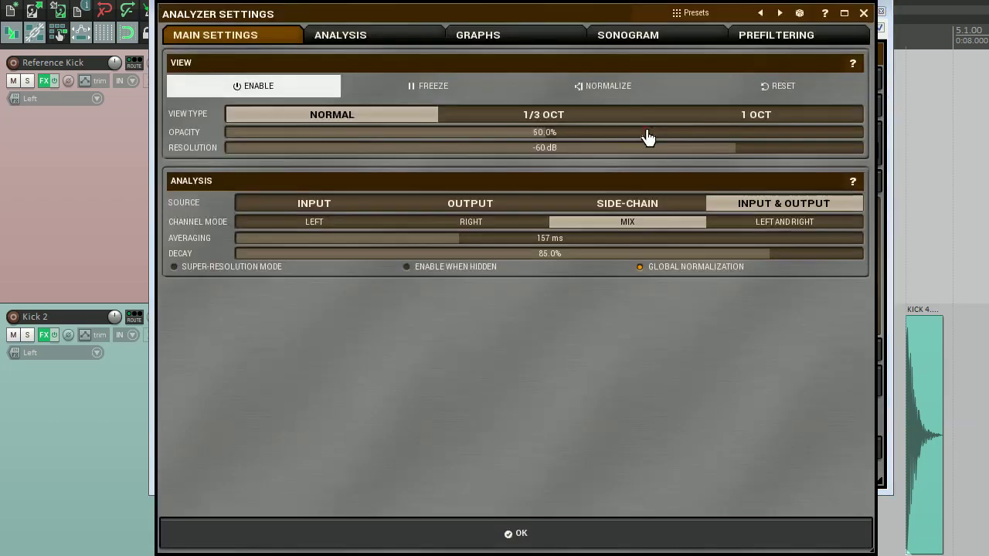
{"action": "left_click", "coordinate": [384, 40]}
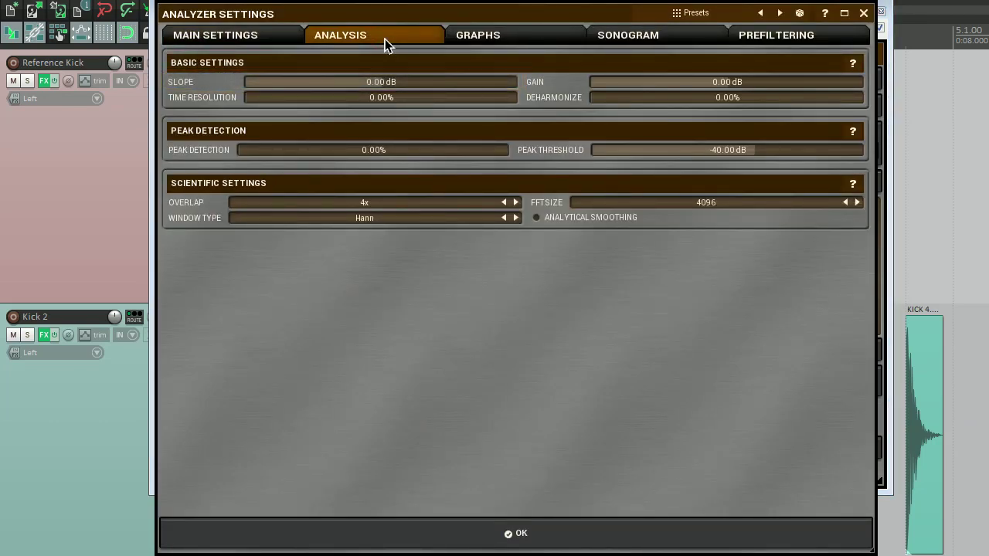
{"action": "left_click", "coordinate": [435, 544]}
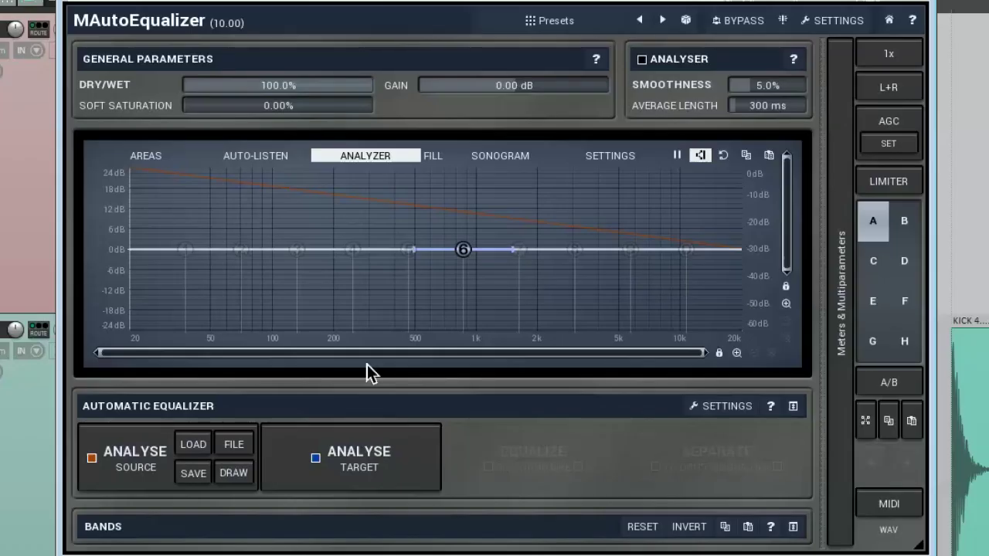
Draw a source response with a dip near 200 Hz and a bump around 1.5 kHz
{"action": "left_click", "coordinate": [235, 474]}
{"action": "mouse_move", "coordinate": [352, 205]}
{"action": "left_mouse_down"}
{"action": "mouse_move", "coordinate": [503, 221]}
{"action": "mouse_move", "coordinate": [503, 208]}
{"action": "left_mouse_up"}
{"action": "left_click_drag", "start_coordinate": [349, 195], "coordinate": [348, 214]}
{"action": "left_click", "coordinate": [234, 473]}
Analyse a WAV file as the source, then show MAutoDynamicEq's source-analysis options
{"action": "left_click", "coordinate": [236, 454]}
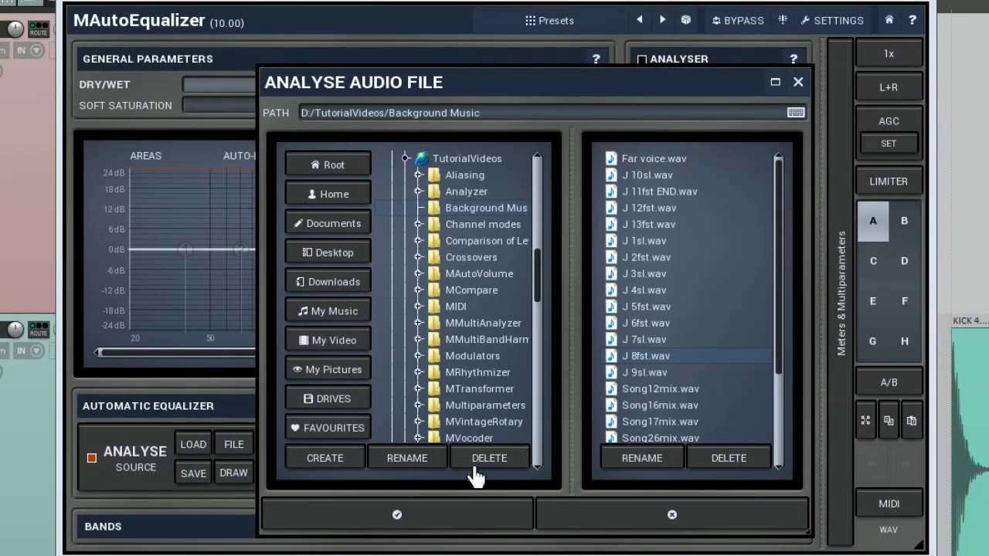
{"action": "left_click", "coordinate": [430, 519]}
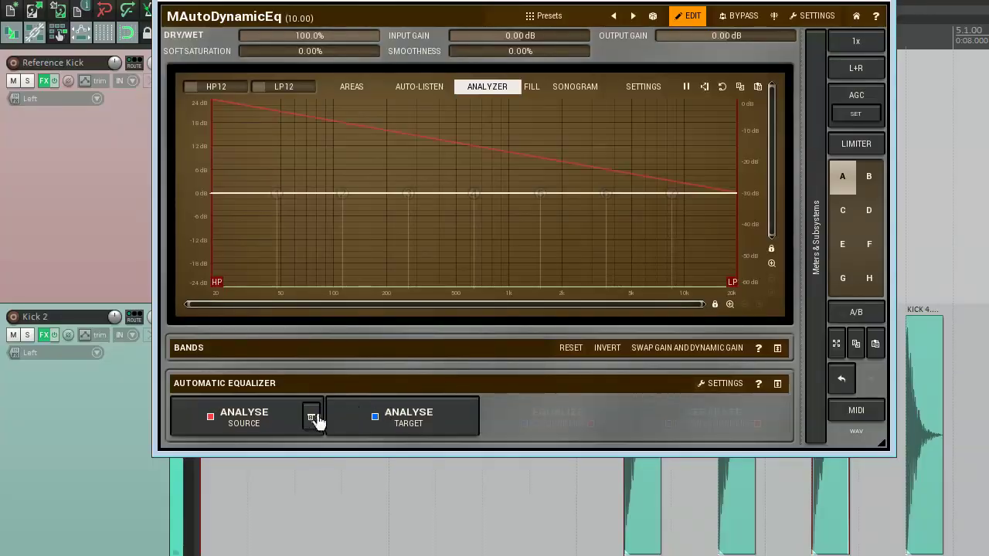
{"action": "left_click", "coordinate": [311, 417]}
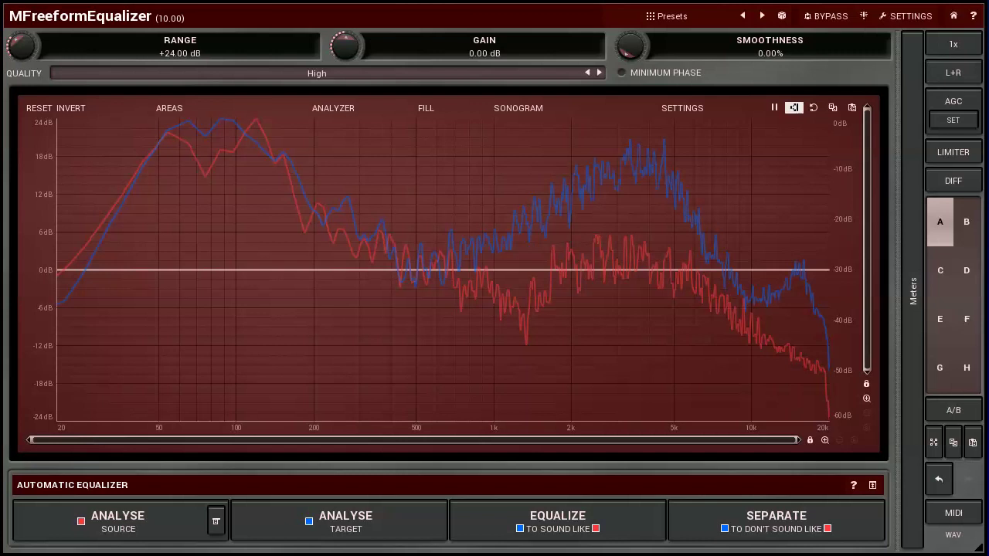
Generate the sound-alike EQ curve, raise smoothness to 2%, and recompute it
{"action": "left_click", "coordinate": [525, 533]}
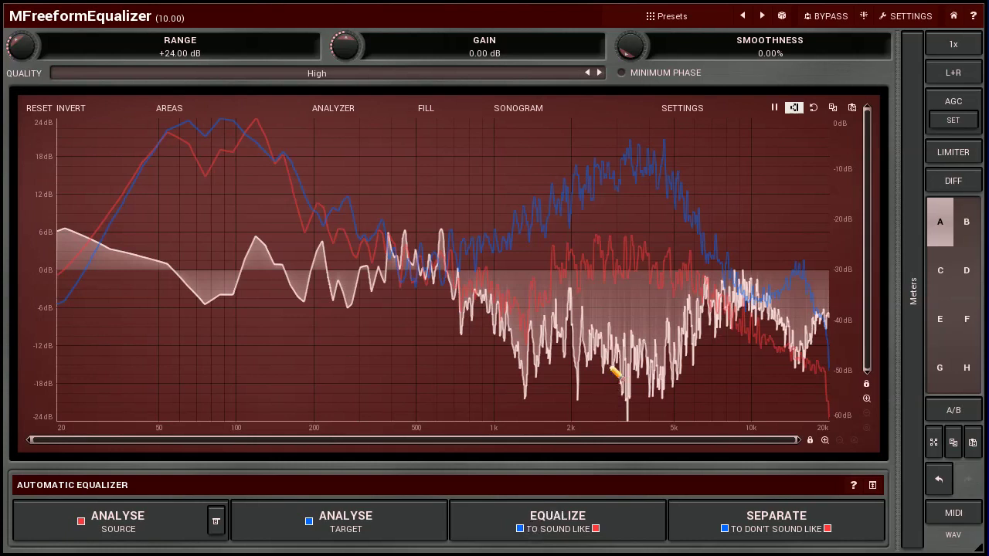
{"action": "scroll", "coordinate": [614, 373], "scroll_direction": "up", "scroll_amount": 5}
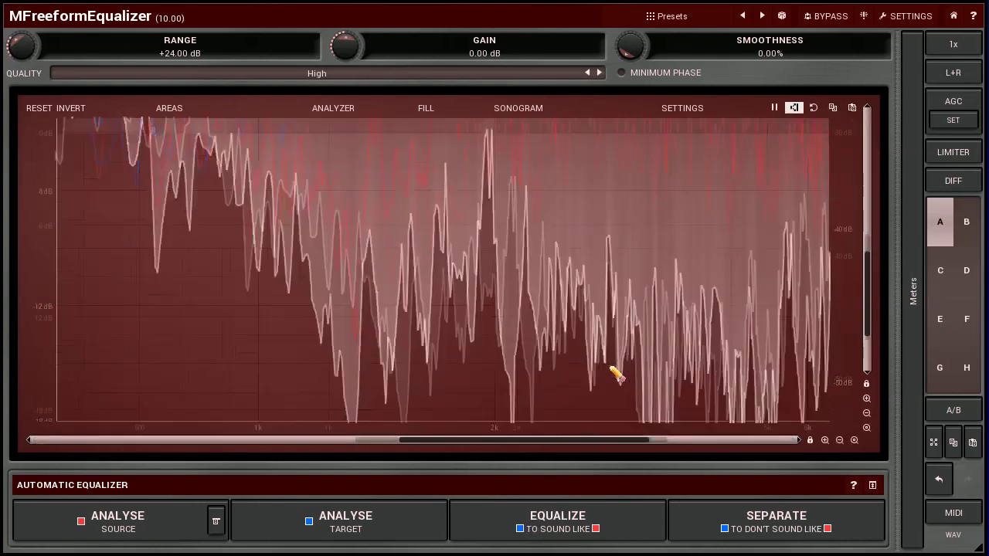
{"action": "scroll", "coordinate": [616, 373], "scroll_direction": "down", "scroll_amount": 4}
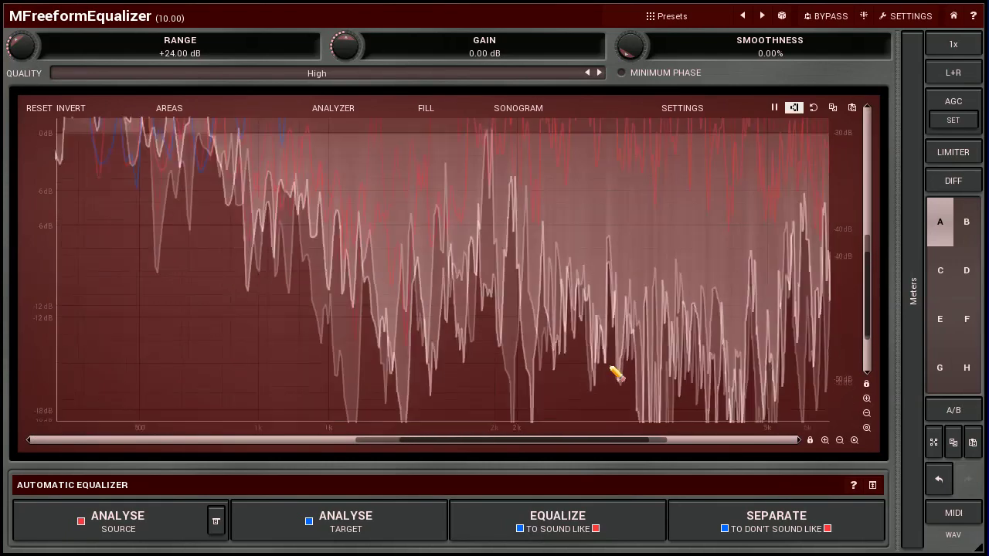
{"action": "scroll", "coordinate": [616, 374], "scroll_direction": "down", "scroll_amount": 4}
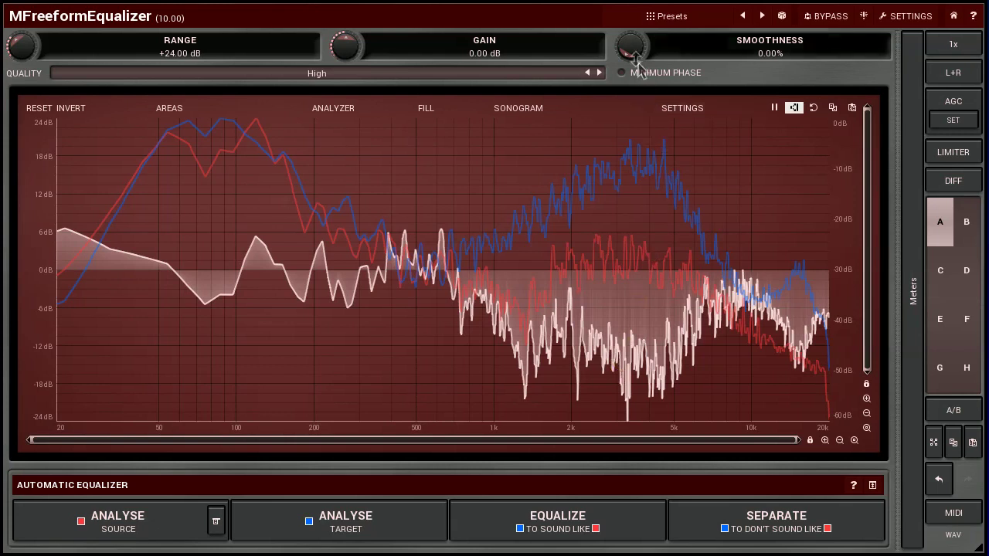
{"action": "left_click_drag", "start_coordinate": [633, 45], "coordinate": [632, 36]}
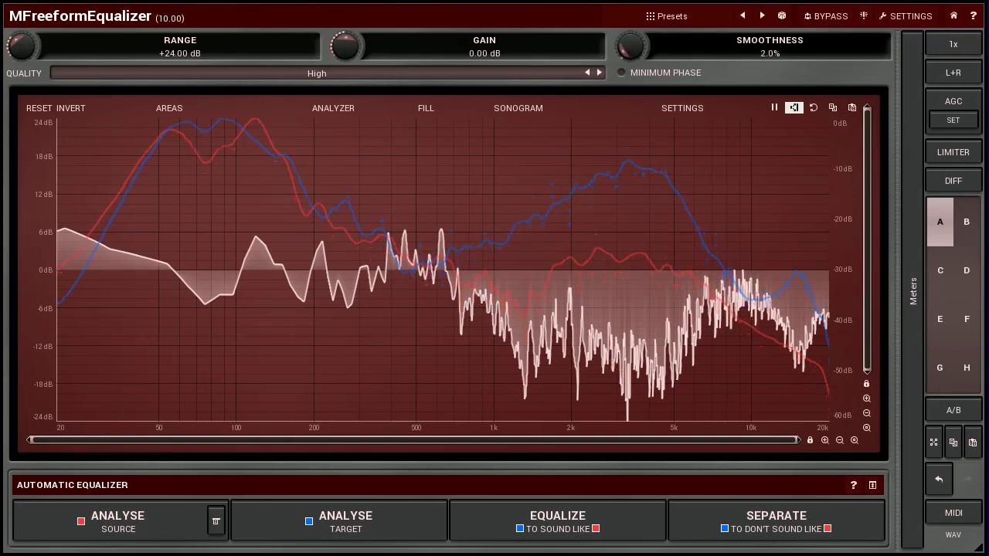
{"action": "left_click", "coordinate": [592, 526]}
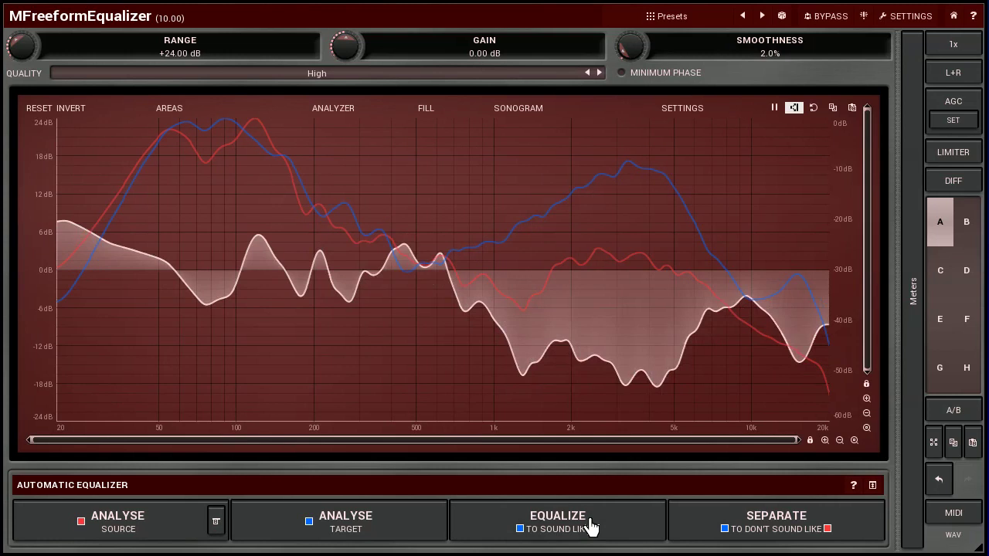